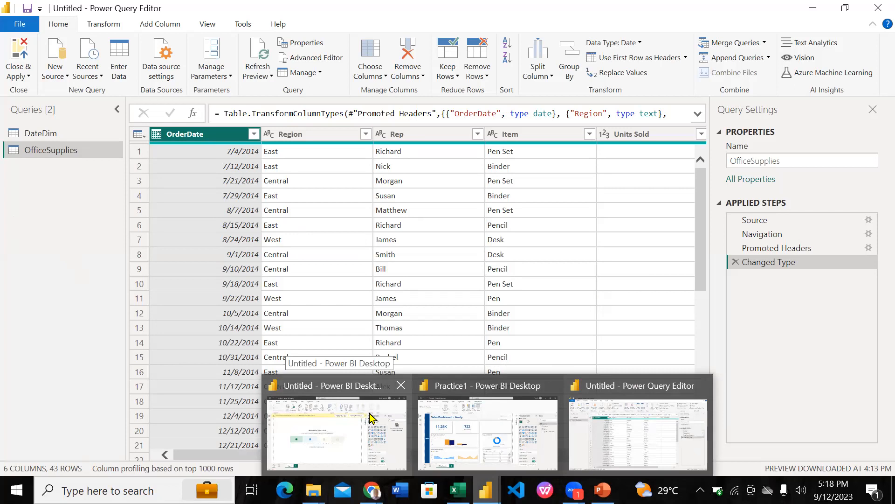
# Look over the common data sources available for import in the untitled Power BI Desktop report, and return to the Power Query Editor
pyautogui.click(314, 424)
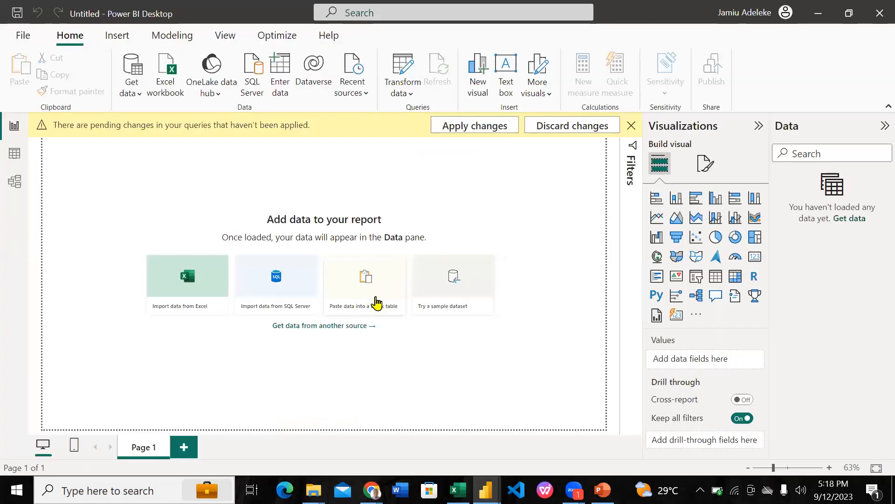
pyautogui.click(139, 95)
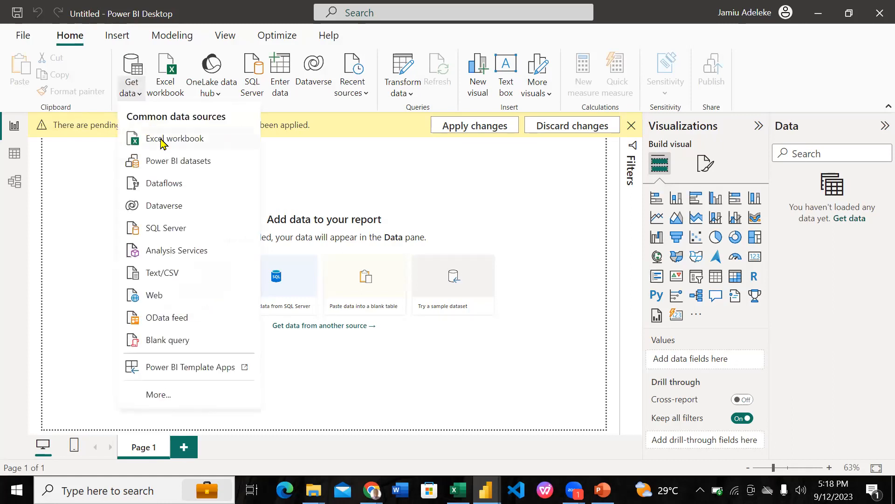
pyautogui.click(88, 185)
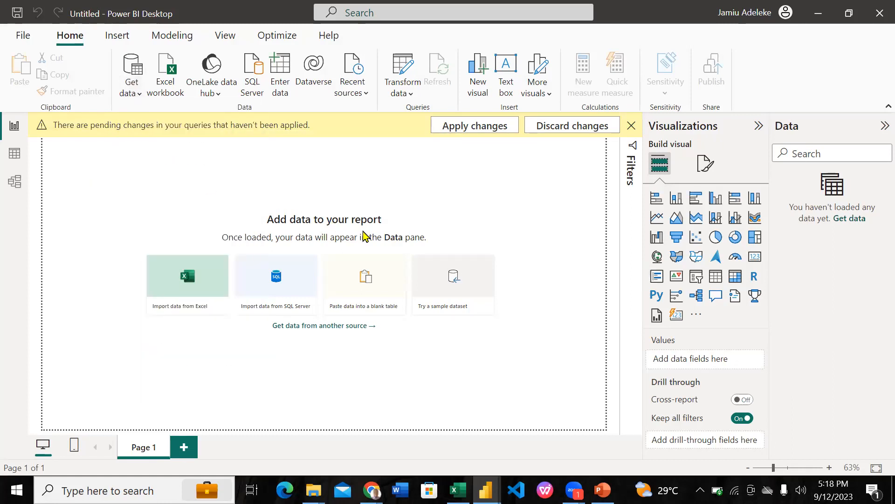
pyautogui.moveTo(486, 490)
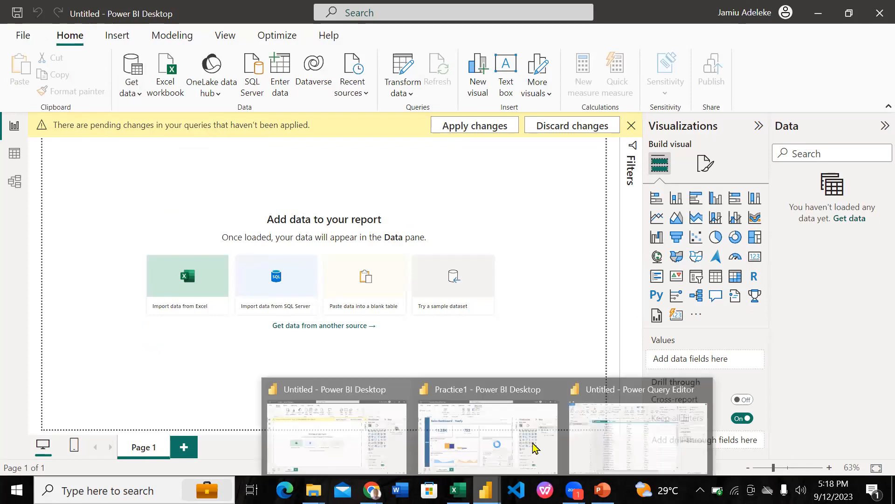
pyautogui.click(602, 426)
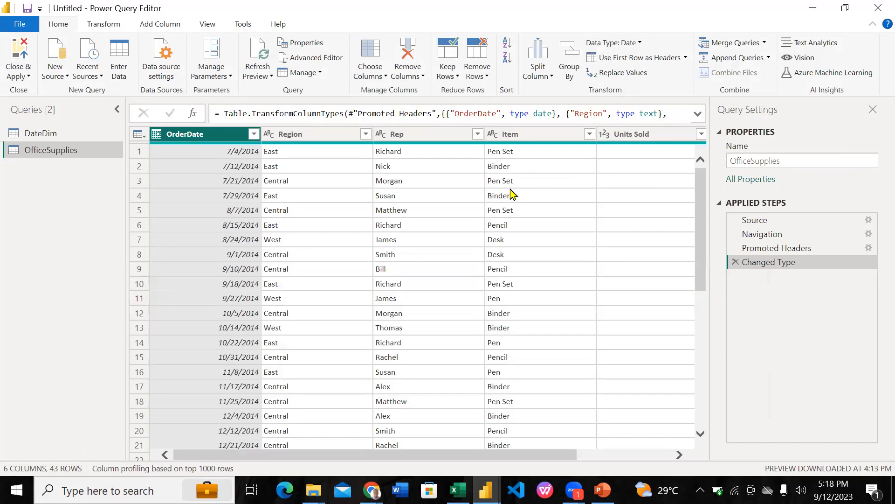
pyautogui.click(213, 68)
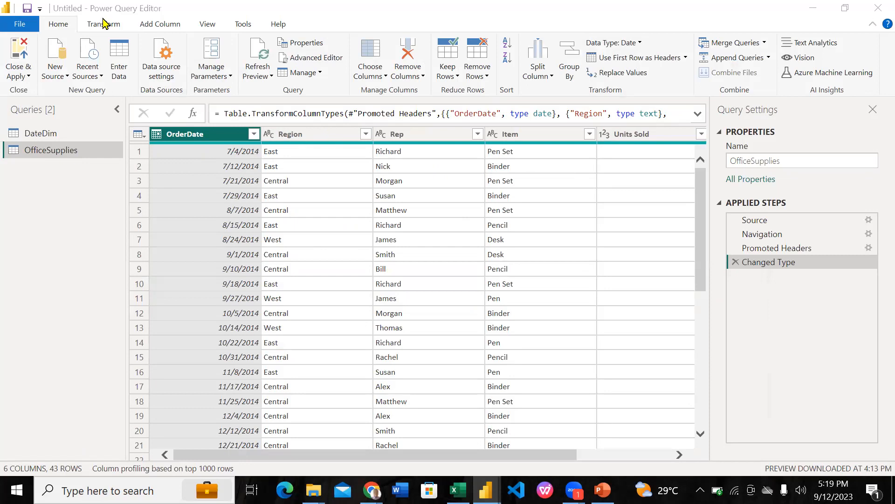
pyautogui.click(56, 206)
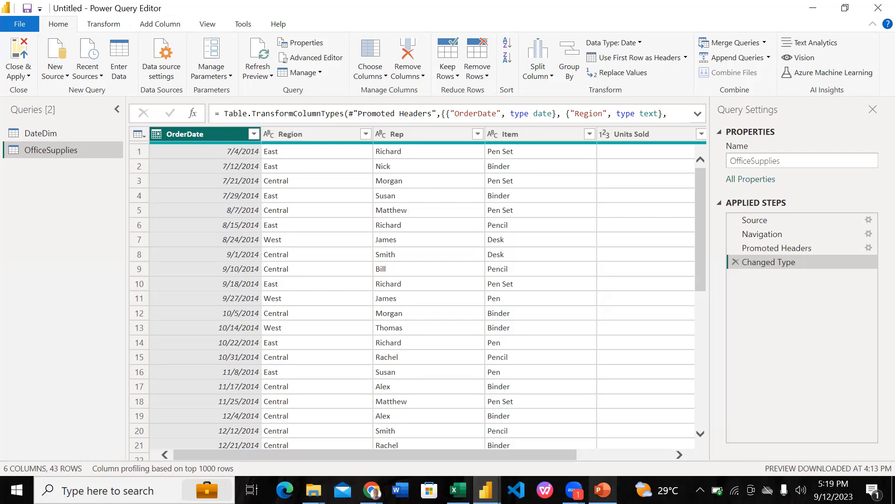
# Review the Course Milestone and Steps Required slides in the PowerPoint slide show, and switch back to the Power Query Editor
pyautogui.click(603, 490)
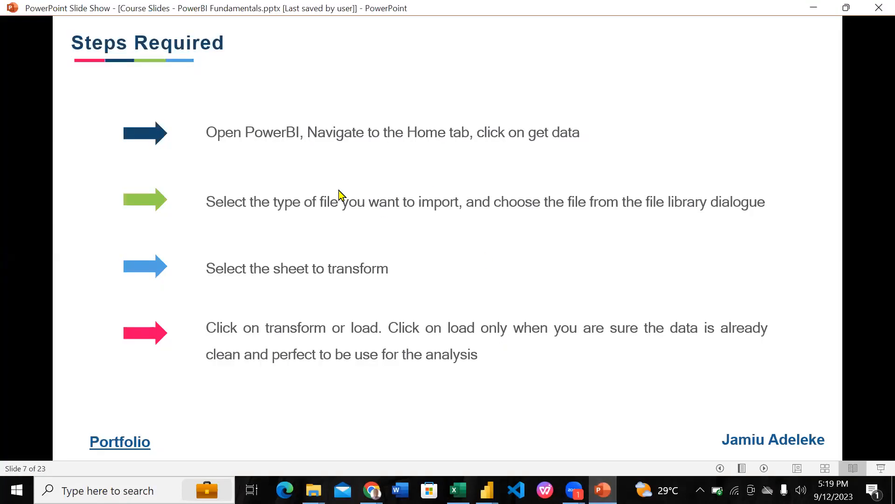
pyautogui.press('Left')
pyautogui.press('Left')
pyautogui.press('Left')
pyautogui.press('Left')
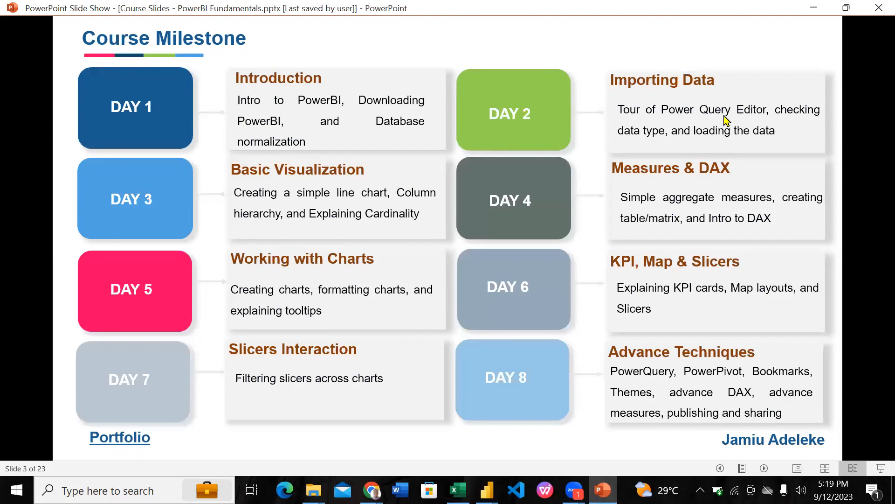
pyautogui.press('Right')
pyautogui.press('Right')
pyautogui.press('Right')
pyautogui.press('Right')
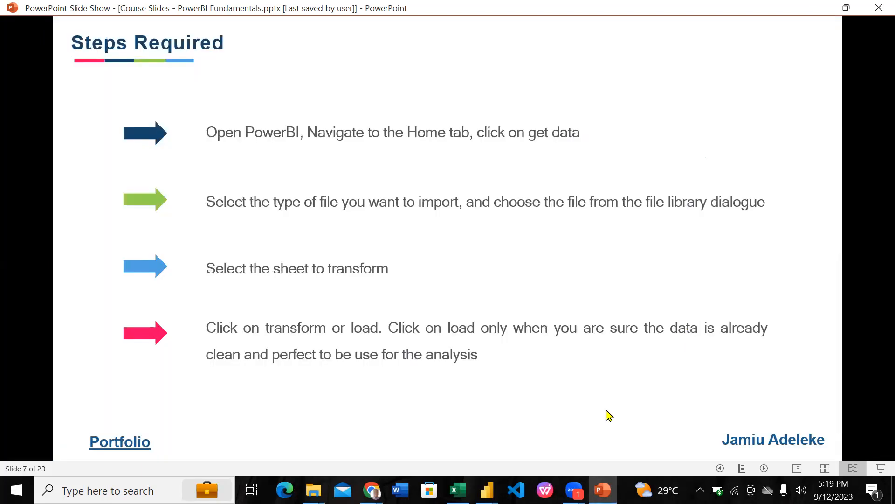
pyautogui.moveTo(486, 490)
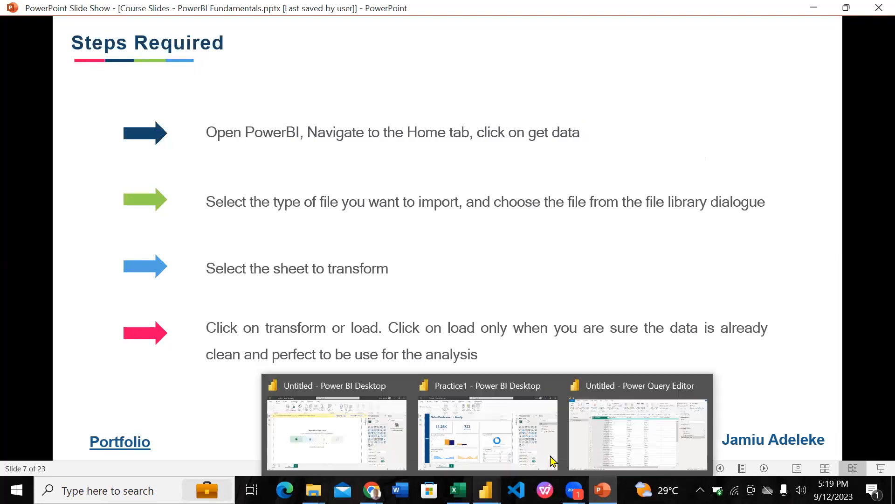
pyautogui.click(584, 451)
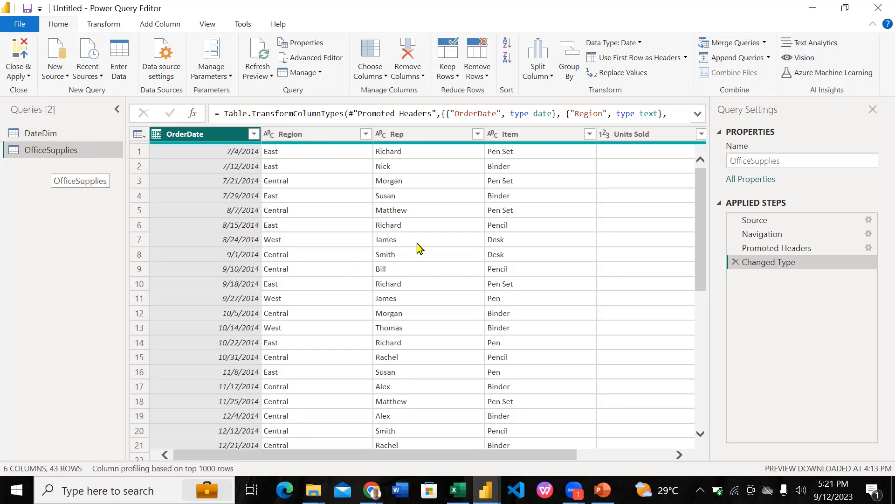
# Open the DateDim query and examine its columns from Date Attribute through WeekID
pyautogui.click(59, 134)
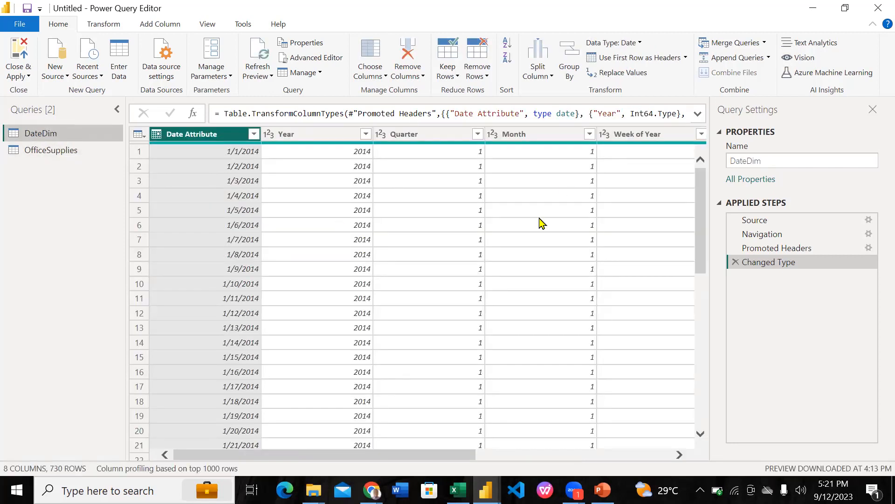
pyautogui.hscroll(3, 538, 243)
pyautogui.hscroll(3, 539, 242)
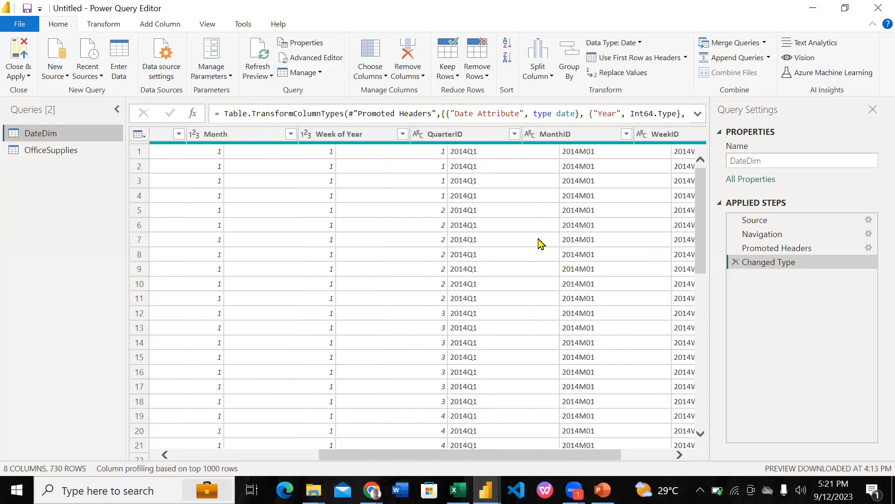
pyautogui.hscroll(-5, 538, 242)
pyautogui.hscroll(-2, 538, 239)
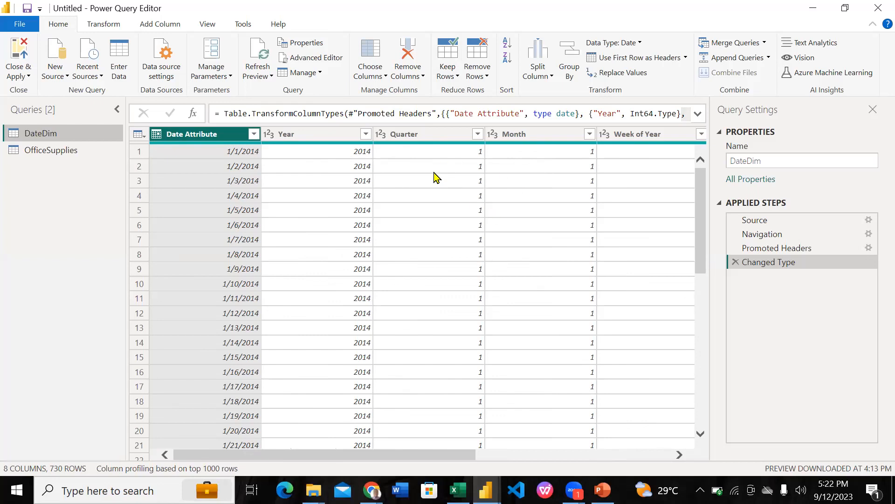
pyautogui.rightClick(50, 254)
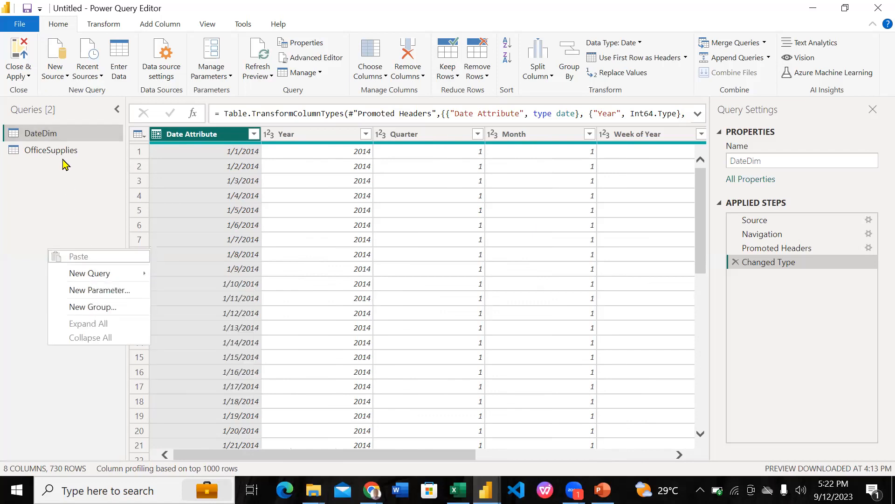
pyautogui.click(52, 191)
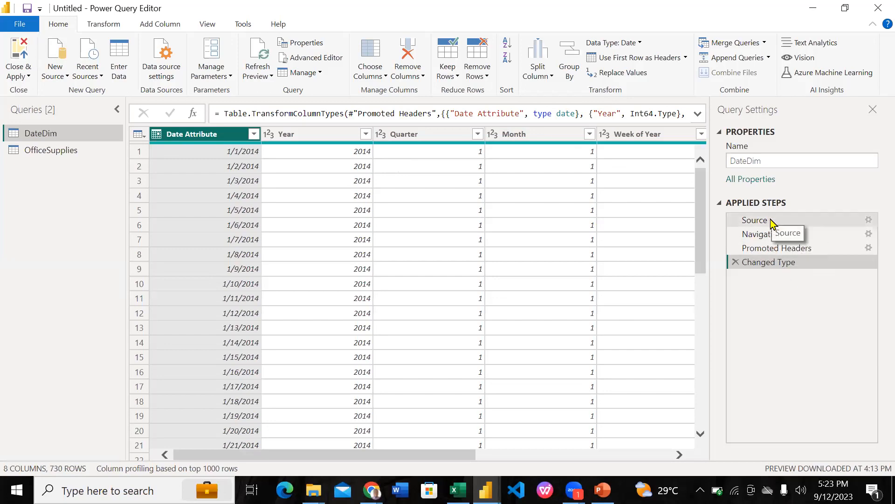
# Step through DateDim's applied steps from Source to Changed Type, and open the OfficeSupplies query
pyautogui.click(770, 221)
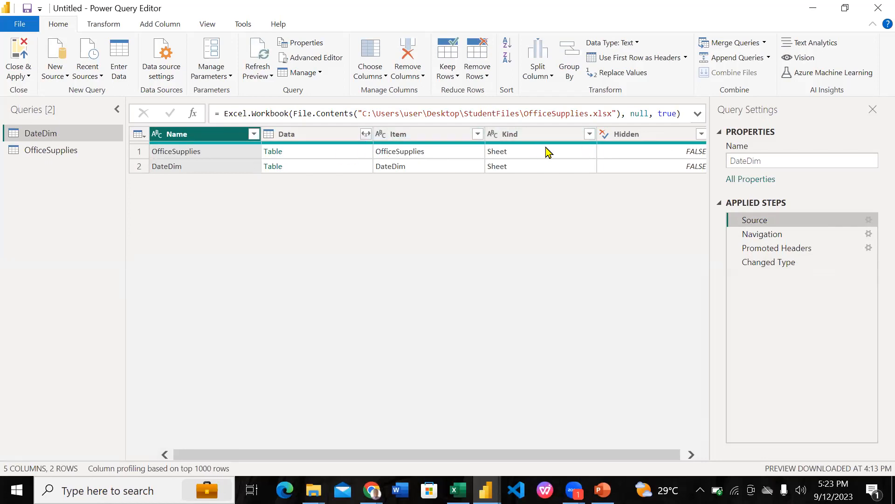
pyautogui.hscroll(1, 499, 155)
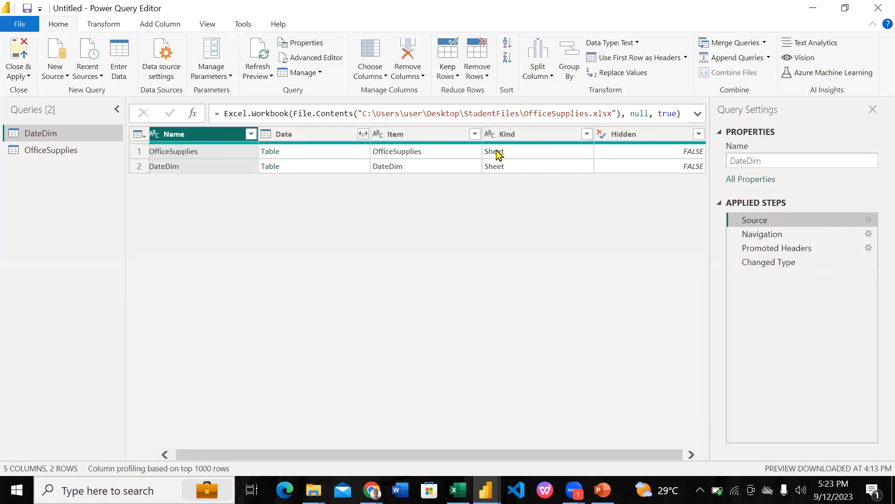
pyautogui.hscroll(-1, 499, 155)
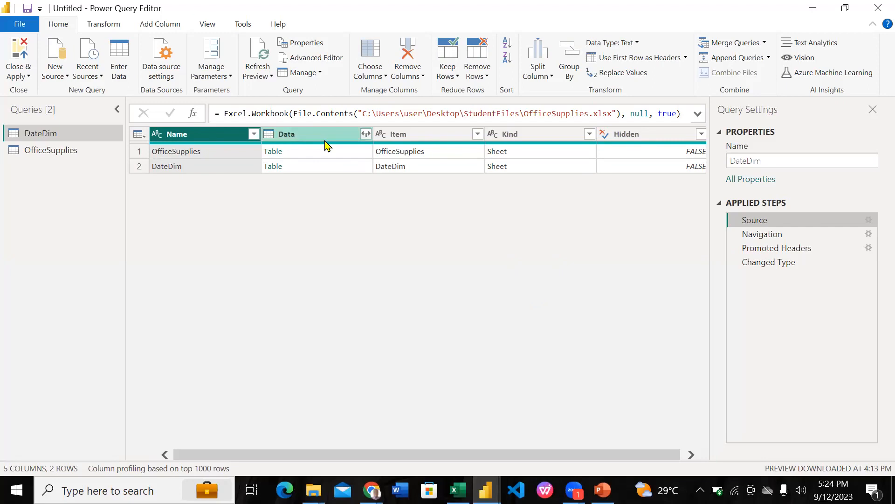
pyautogui.click(760, 232)
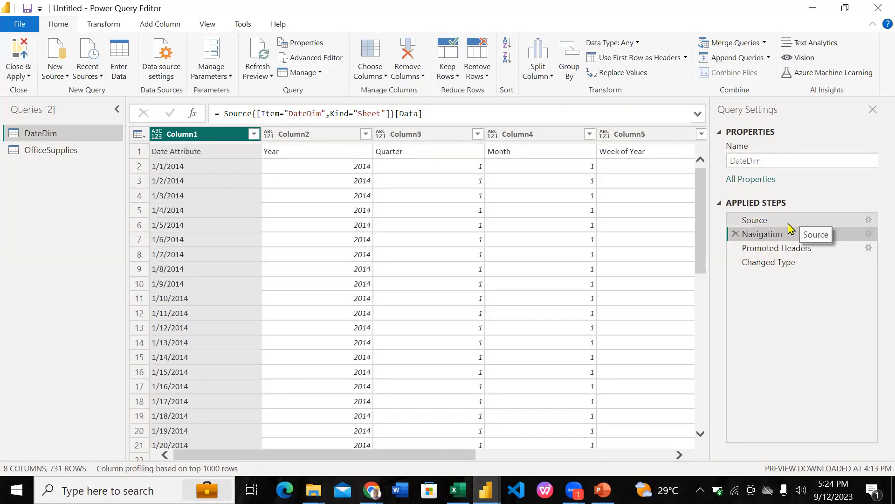
pyautogui.click(782, 249)
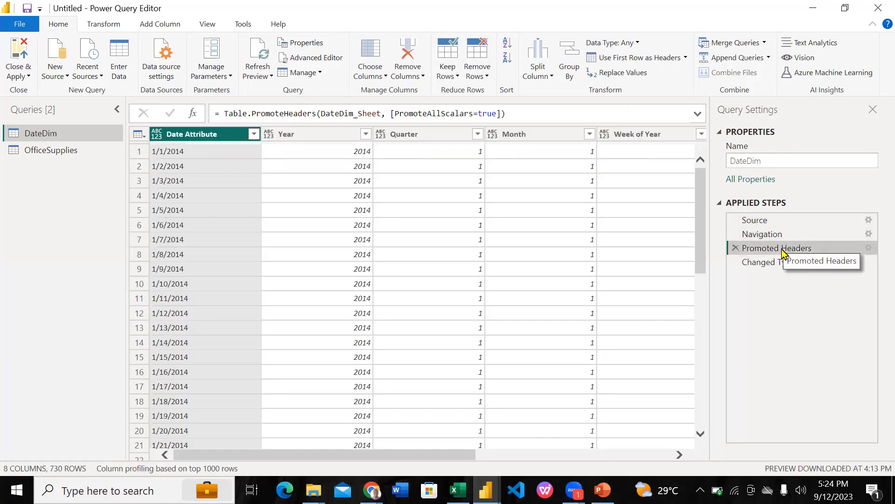
pyautogui.click(767, 269)
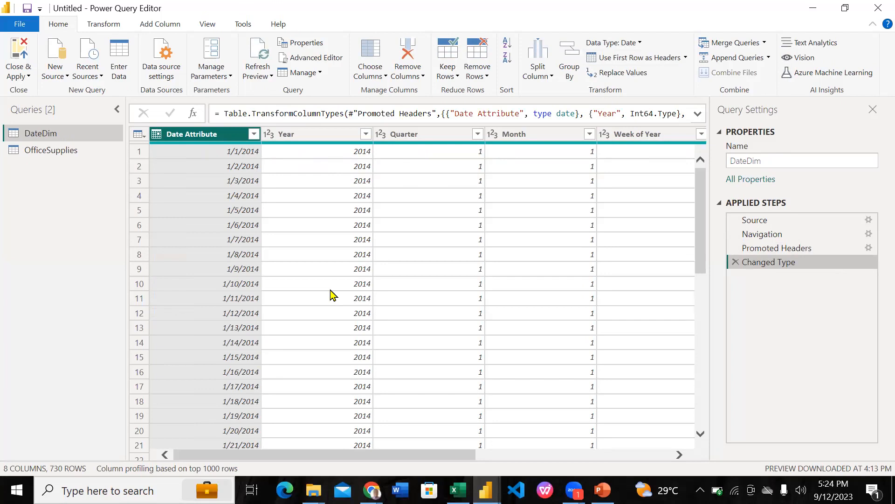
pyautogui.click(70, 150)
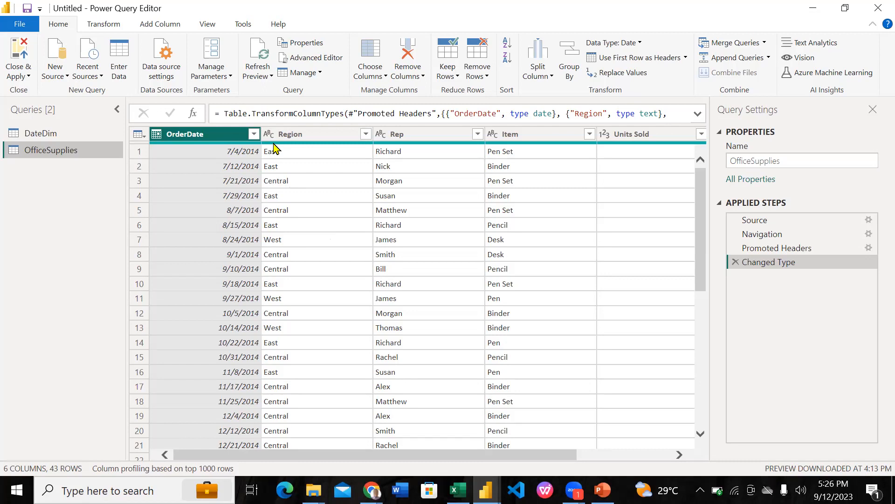
# Change the OrderDate column's data type to Whole Number, adding the conversion as a new step
pyautogui.moveTo(280, 146)
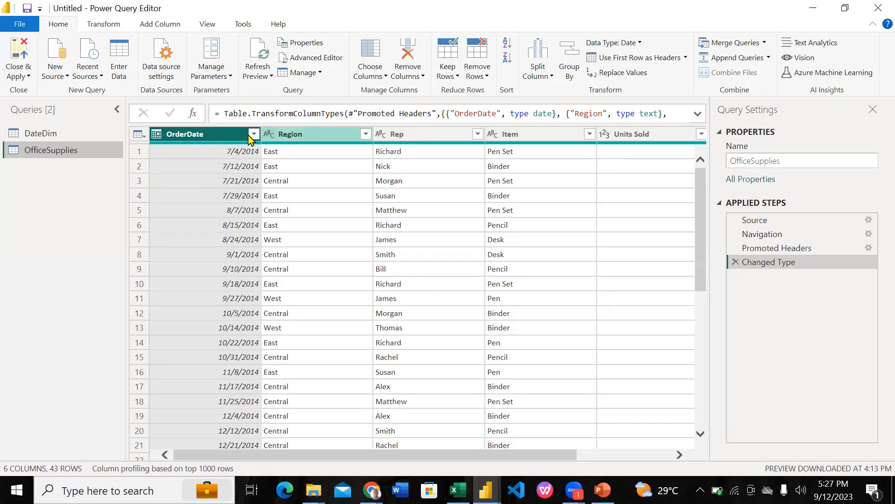
pyautogui.click(156, 135)
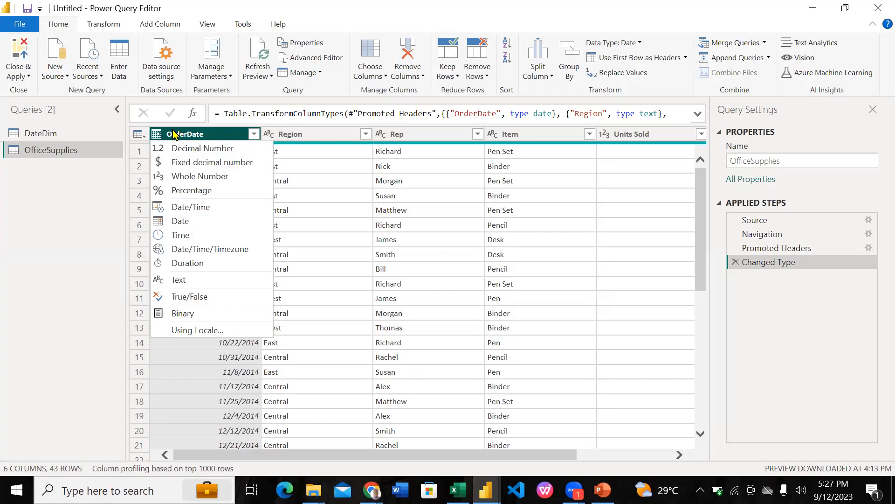
pyautogui.click(201, 176)
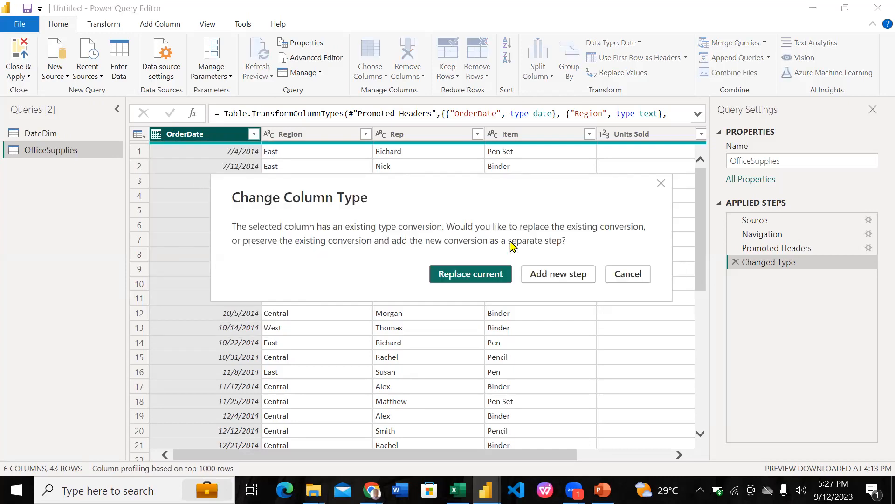
pyautogui.click(536, 274)
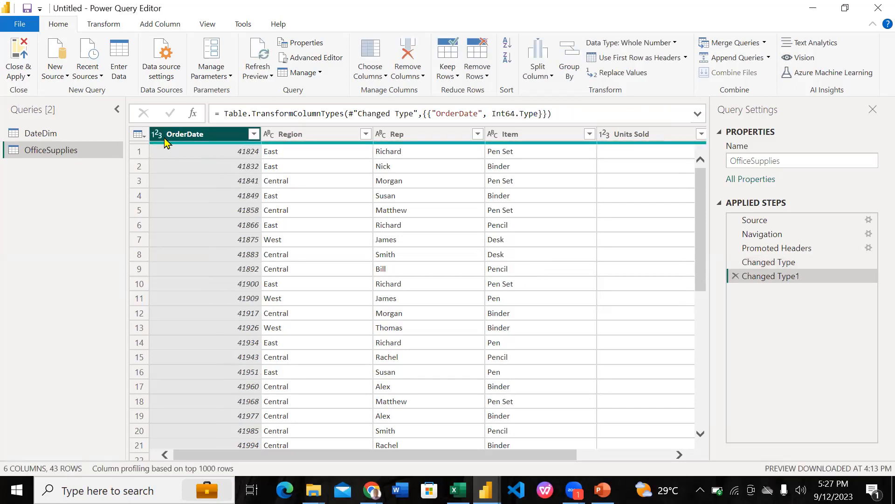
# Compare the OrderDate column before and after the Whole Number conversion, and delete the Changed Type1 step
pyautogui.moveTo(772, 261); pyautogui.dragTo(771, 262)
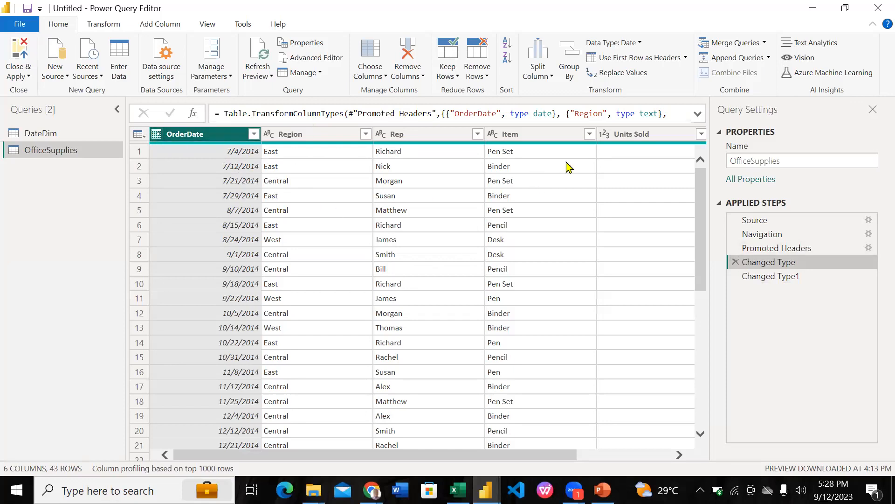
pyautogui.click(787, 278)
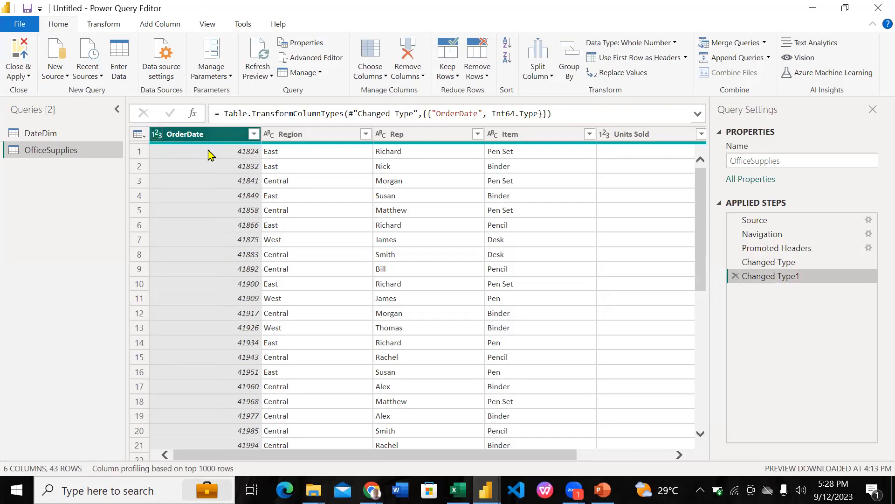
pyautogui.click(756, 265)
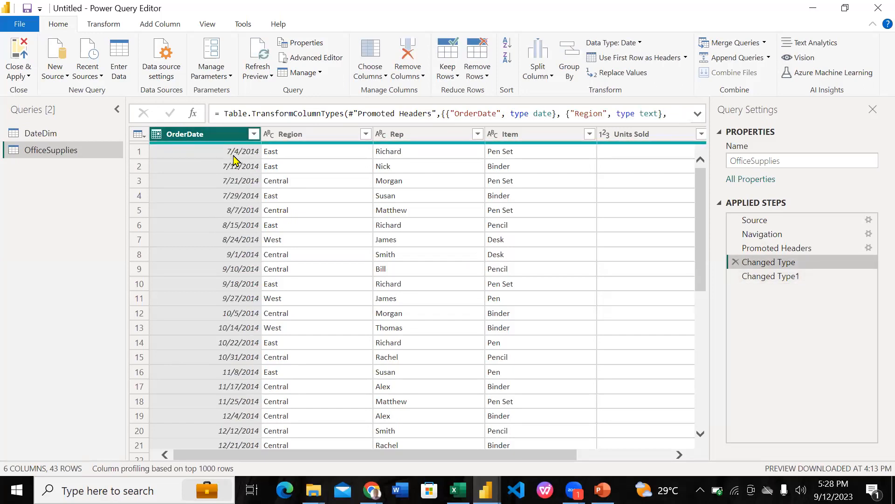
pyautogui.click(778, 278)
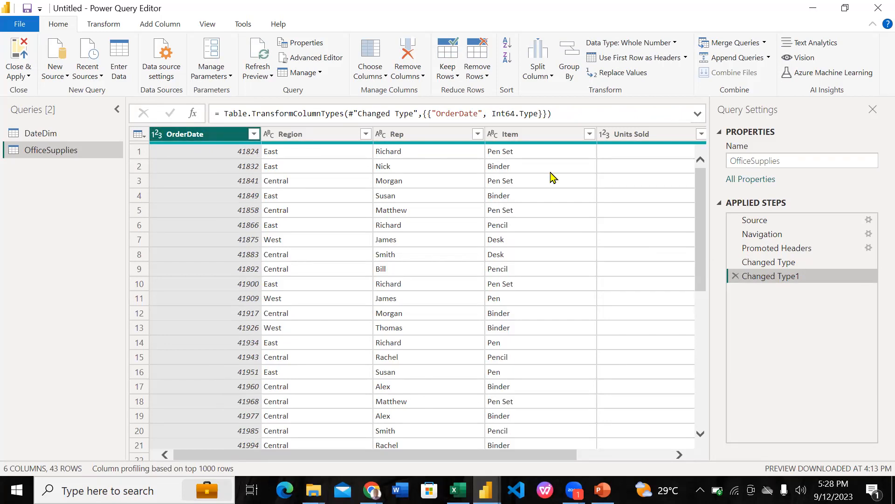
pyautogui.click(736, 278)
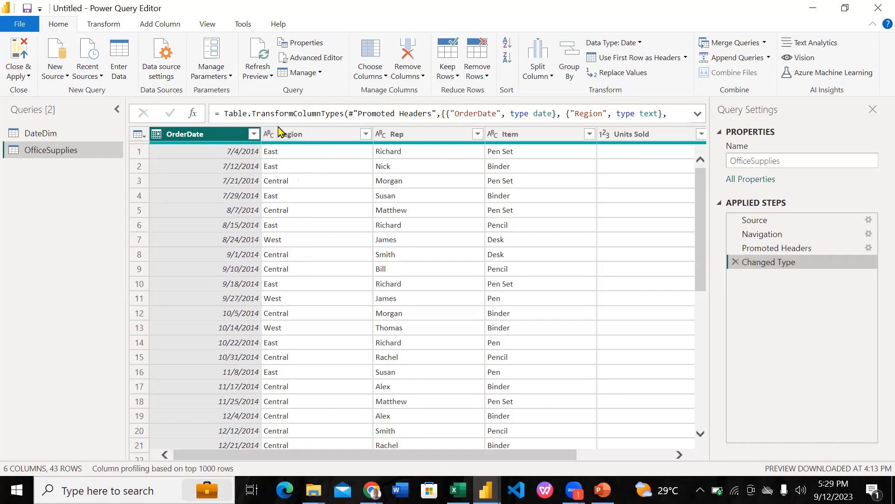
# Rename the Rep column of the OfficeSupplies query to Representative
pyautogui.doubleClick(403, 136)
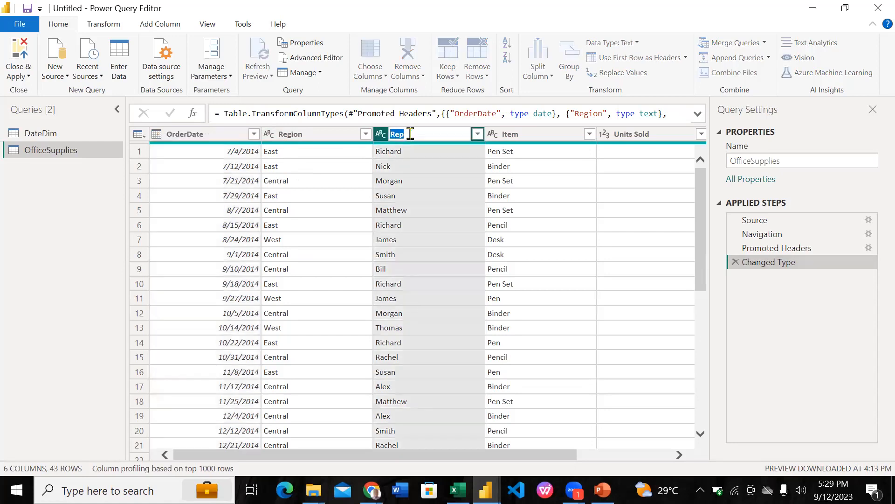
pyautogui.click(410, 134)
pyautogui.write('resentative')
pyautogui.press('Return')
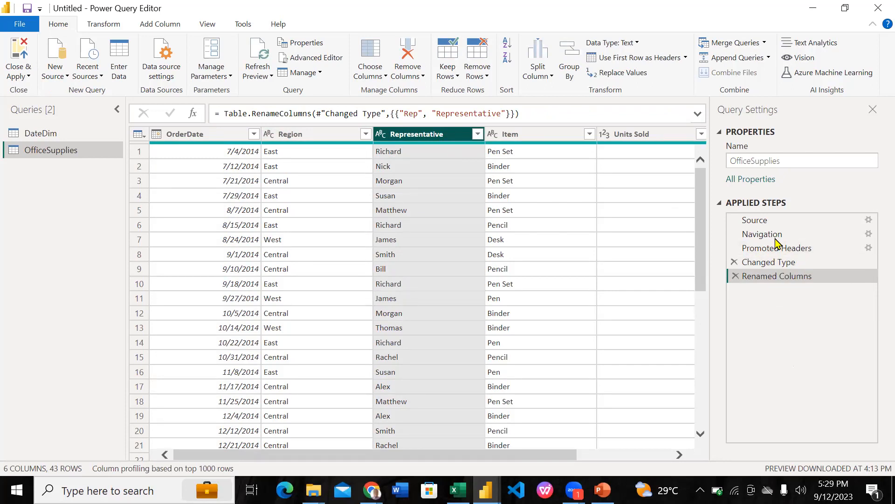
# Compare the Changed Type and Renamed Columns steps of OfficeSupplies, and look through the Units Sold values
pyautogui.click(783, 264)
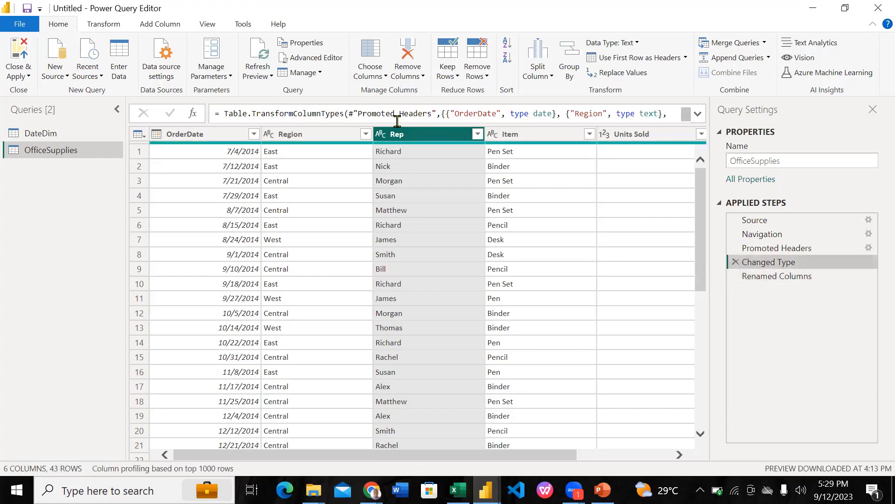
pyautogui.click(795, 277)
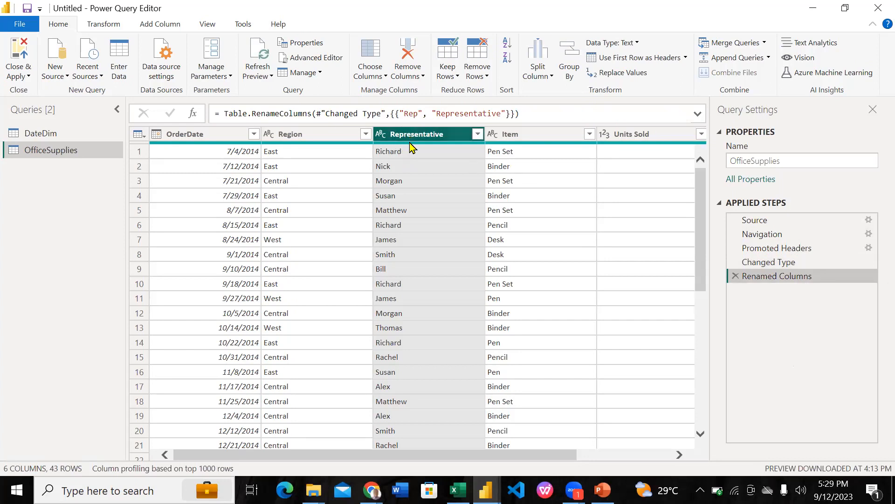
pyautogui.hscroll(2, 491, 227)
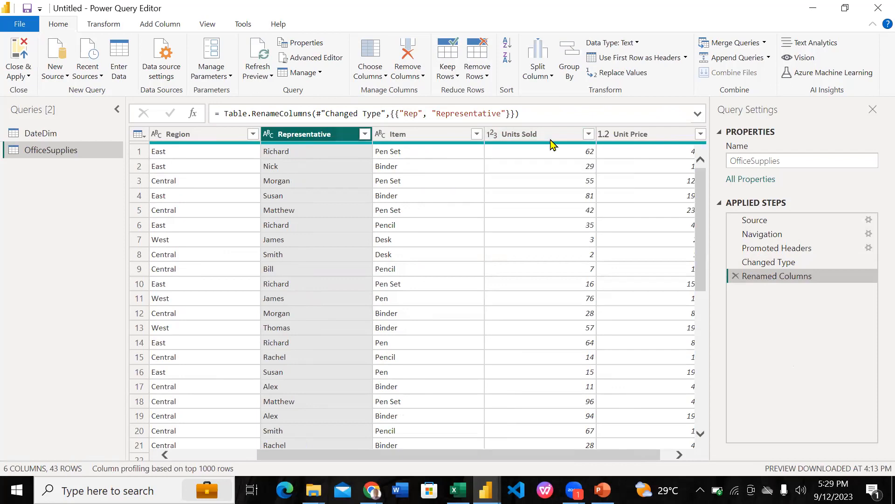
pyautogui.hscroll(1, 577, 241)
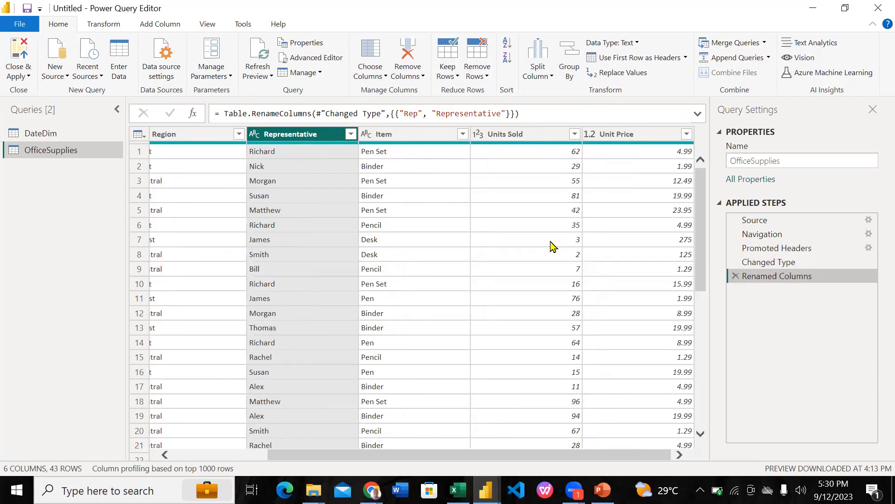
pyautogui.scroll(-7, 544, 333)
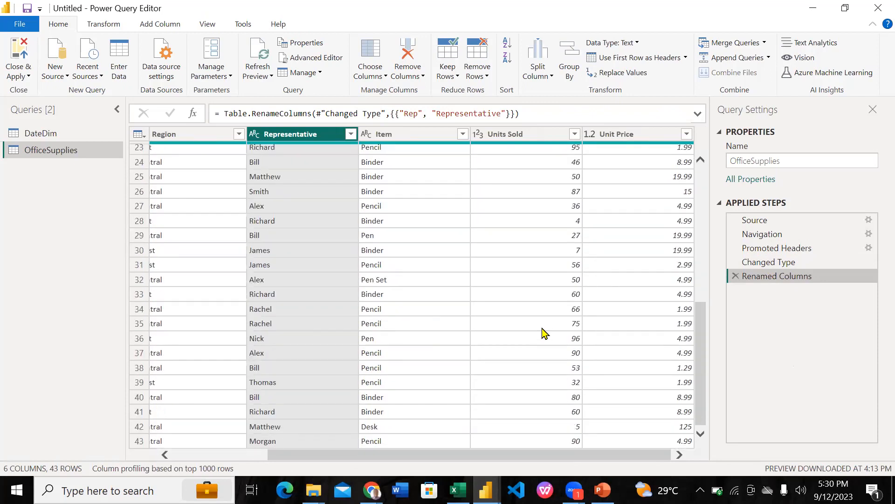
pyautogui.scroll(7, 544, 333)
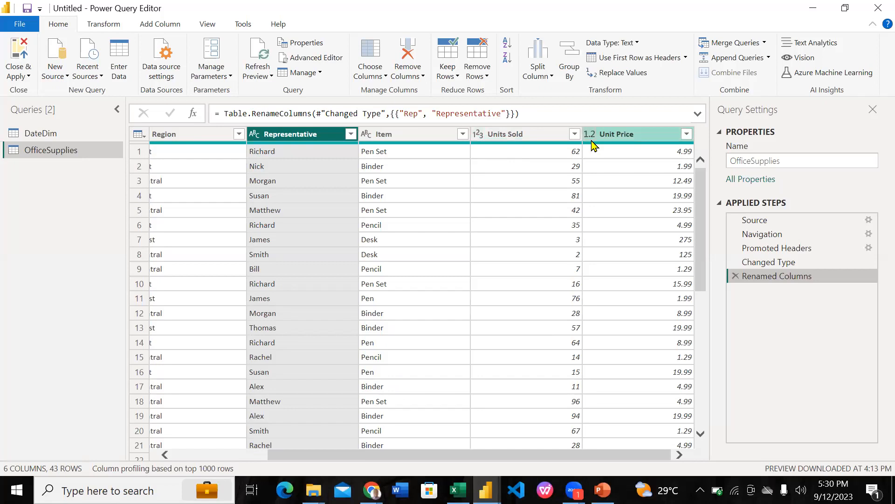
# Look through the Unit Price values and view the data types available for that column, keeping its type
pyautogui.scroll(-1, 640, 291)
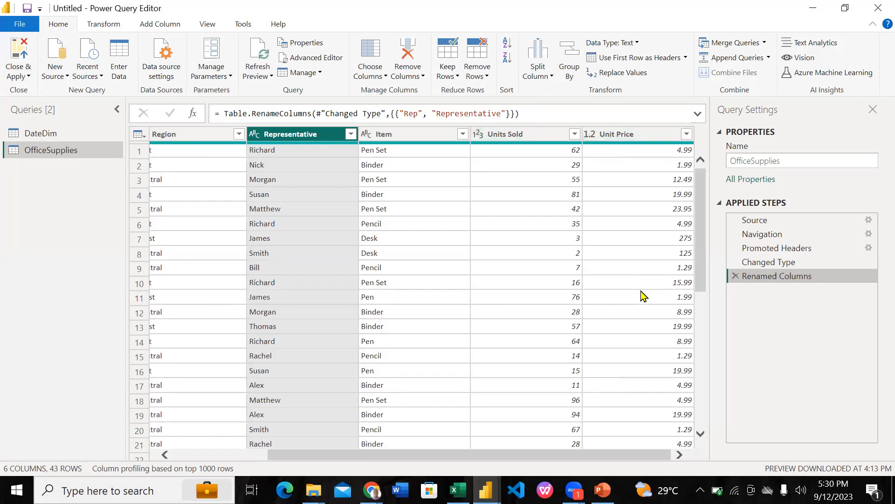
pyautogui.scroll(-7, 643, 295)
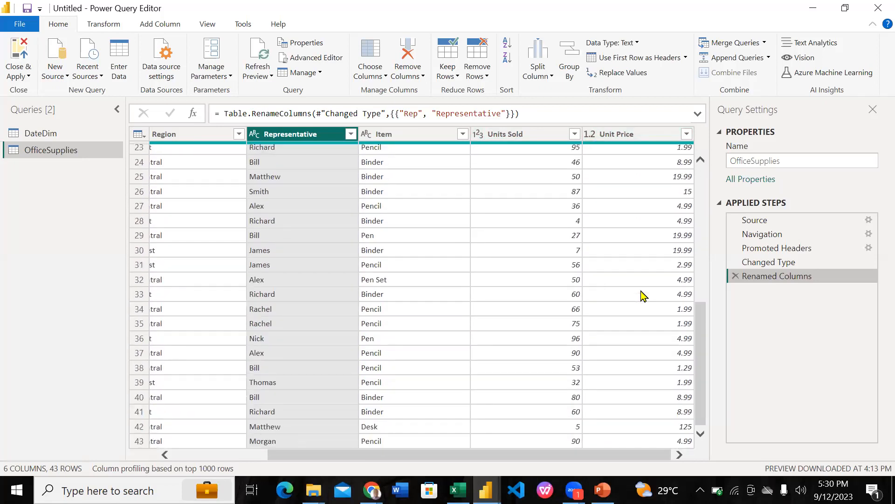
pyautogui.scroll(7, 641, 204)
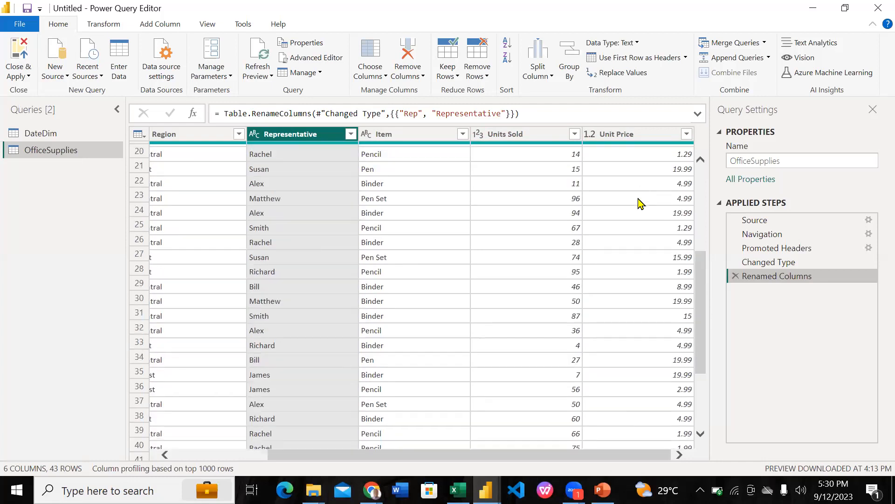
pyautogui.click(591, 134)
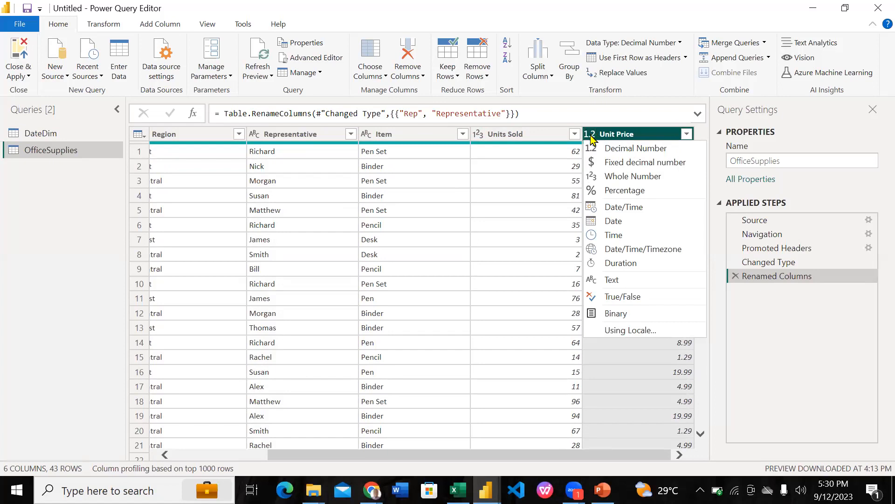
pyautogui.click(529, 139)
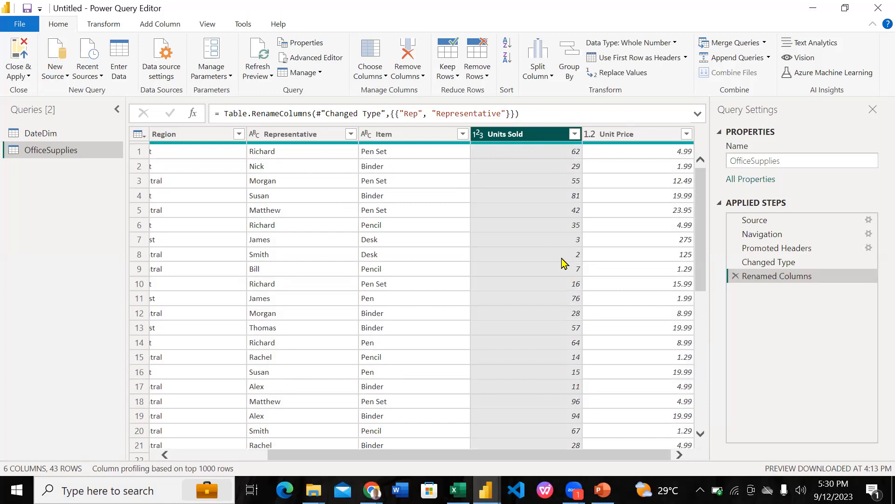
# View the data types available for the OrderDate column without changing it, and check the Region column's data type
pyautogui.hscroll(-3, 563, 264)
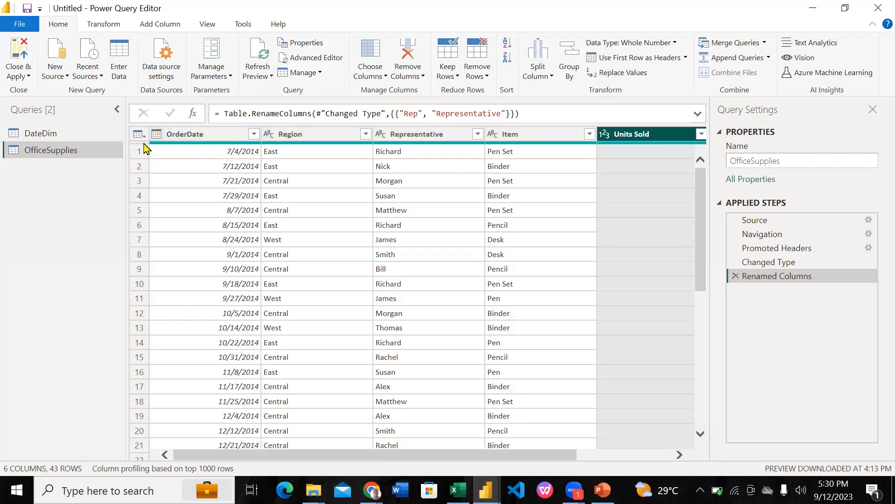
pyautogui.click(182, 139)
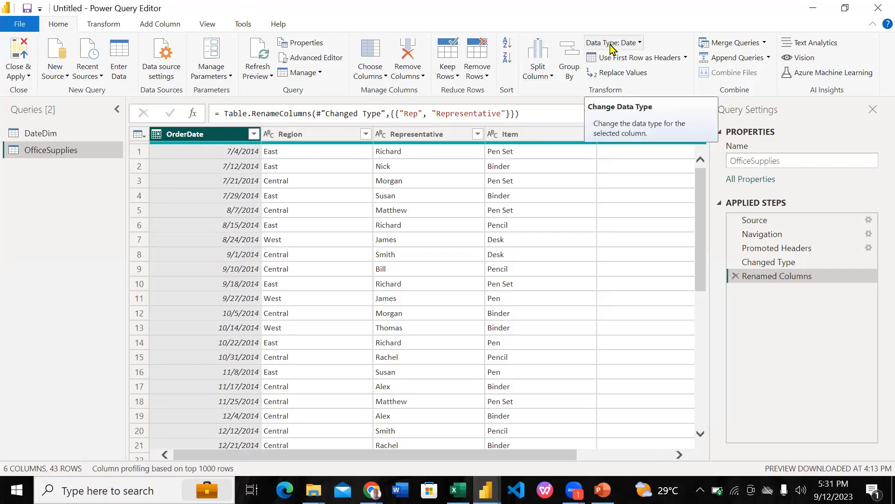
pyautogui.click(640, 43)
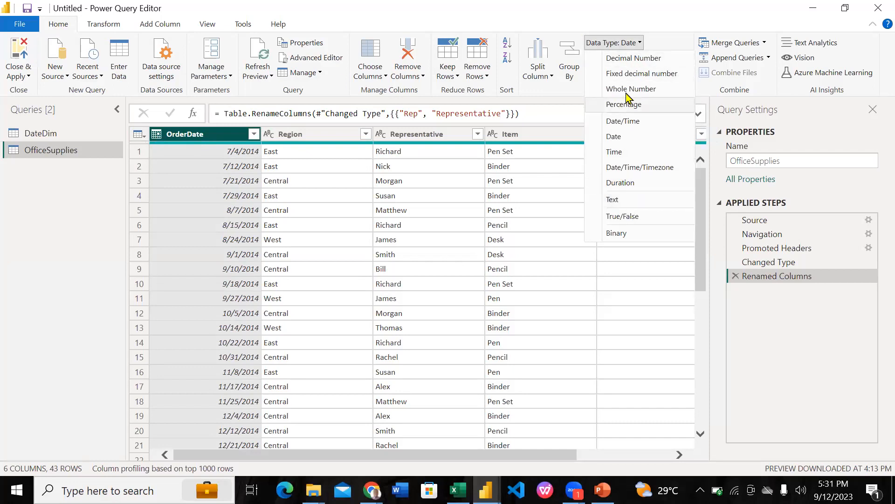
pyautogui.click(306, 135)
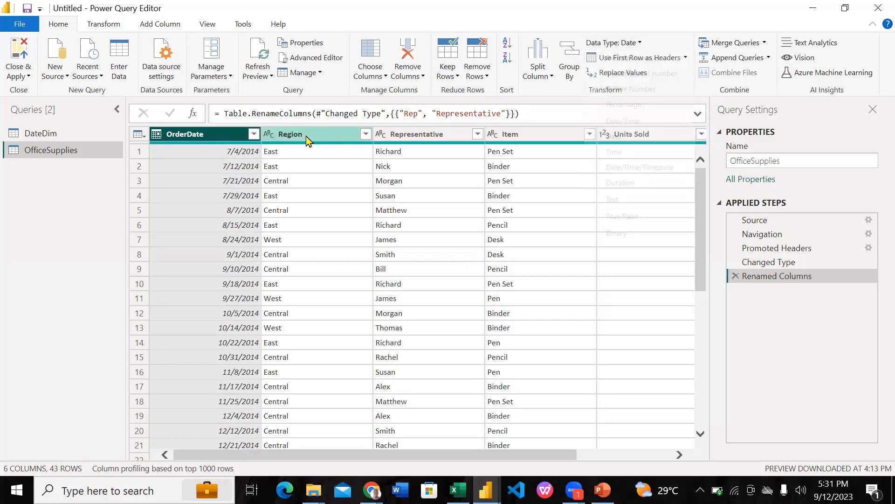
pyautogui.click(313, 135)
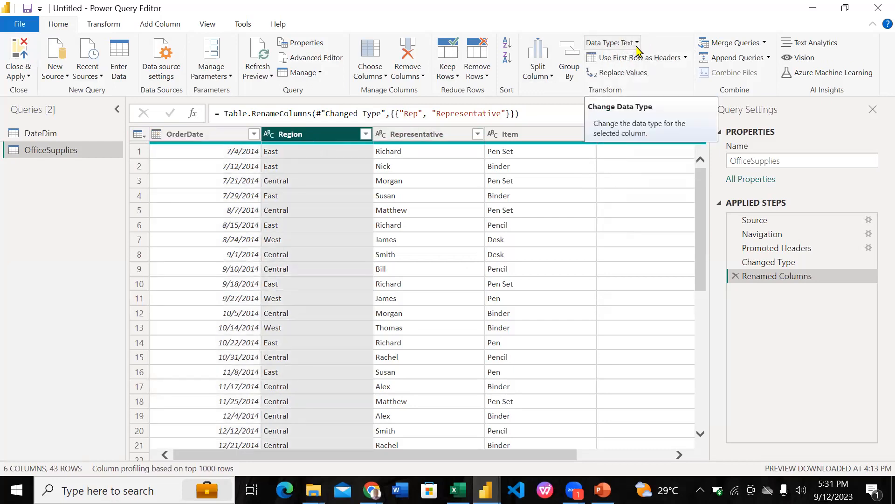
# Check the data types of the Units Sold and Unit Price columns, and look across all OfficeSupplies columns
pyautogui.hscroll(4, 562, 205)
pyautogui.click(530, 140)
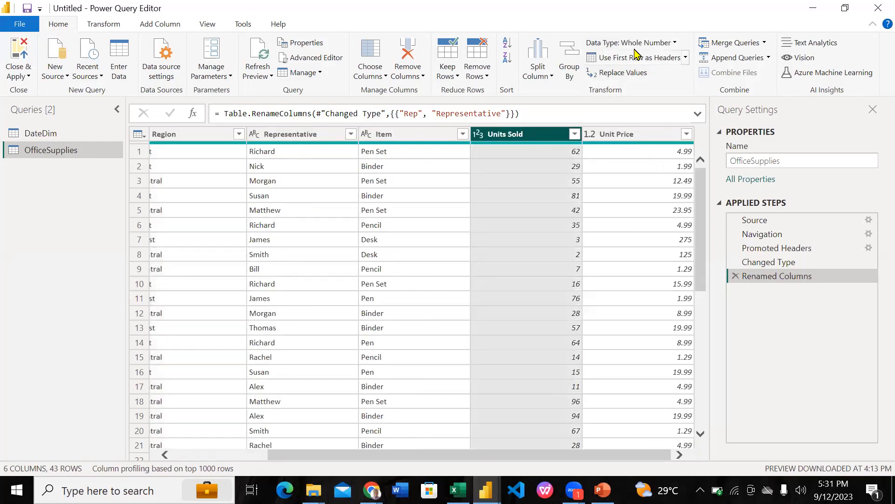
pyautogui.click(632, 135)
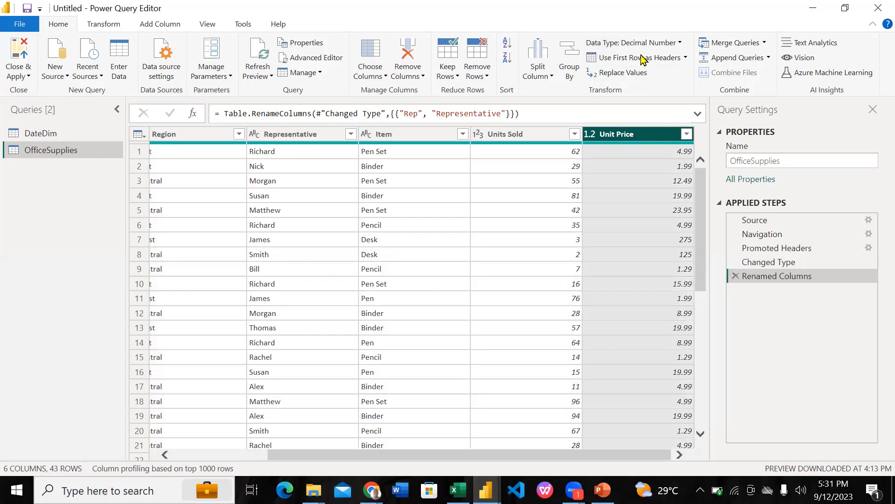
pyautogui.hscroll(-5, 435, 178)
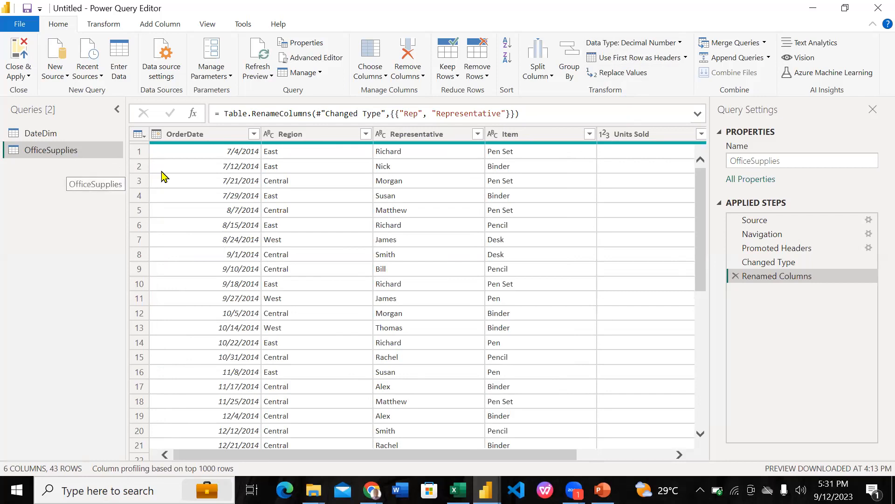
pyautogui.hscroll(3, 287, 243)
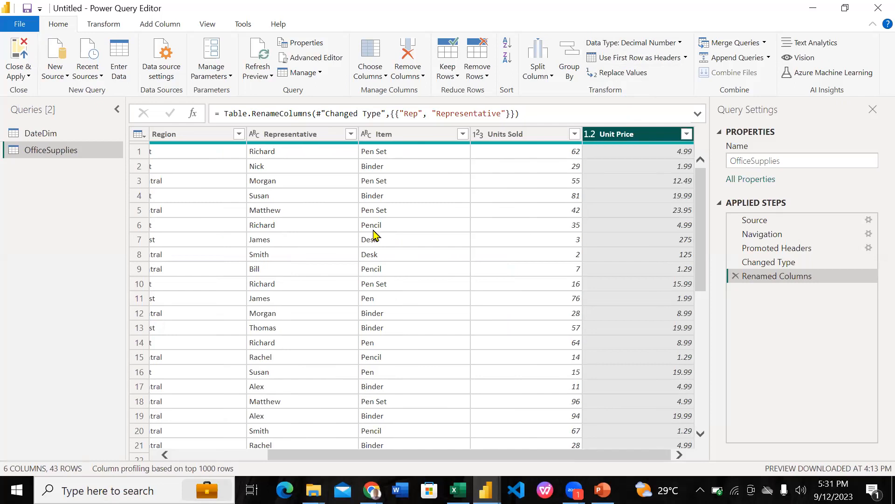
pyautogui.hscroll(-3, 440, 269)
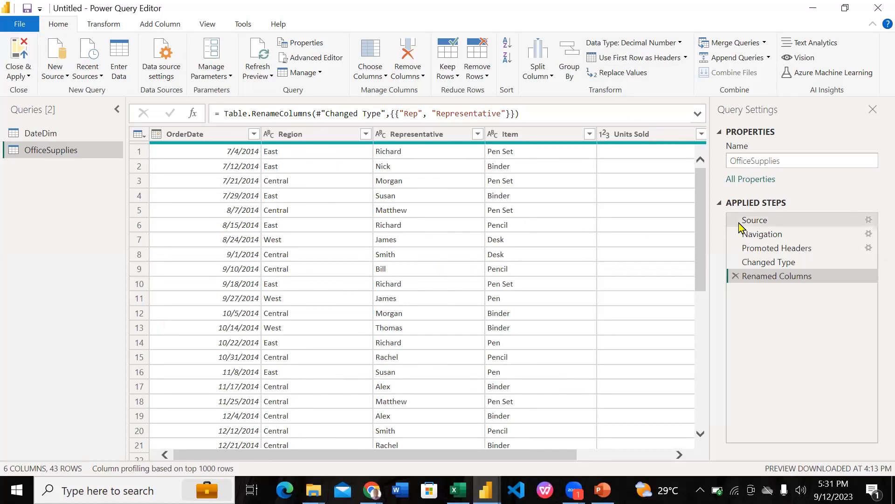
# Show the Source step of OfficeSupplies, view the OfficeSupplies workbook in Excel, and return to the Power Query Editor
pyautogui.click(754, 220)
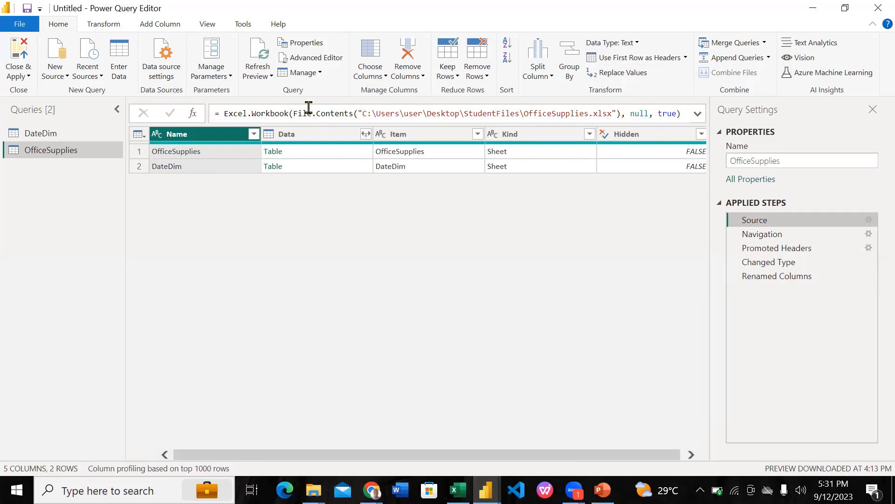
pyautogui.moveTo(457, 489)
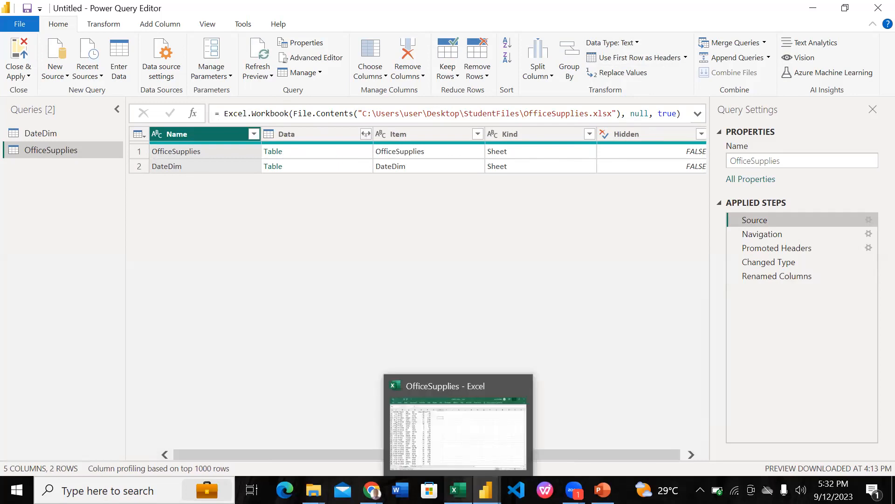
pyautogui.click(458, 456)
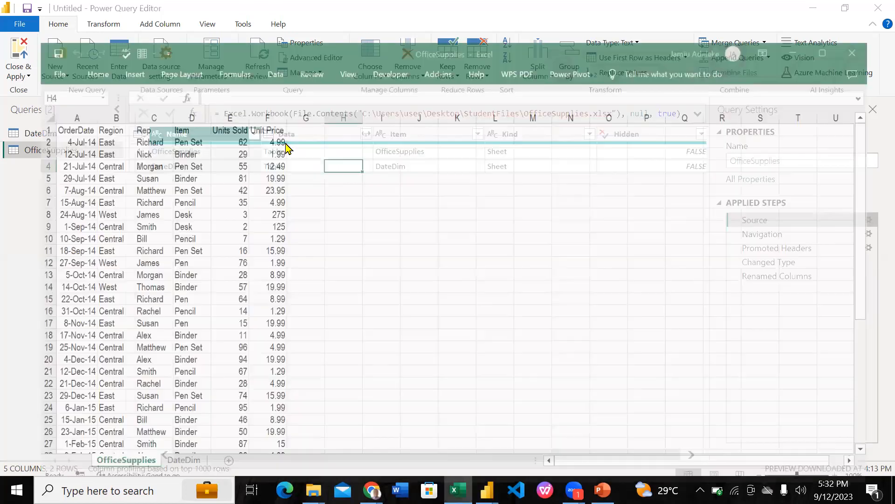
pyautogui.click(230, 59)
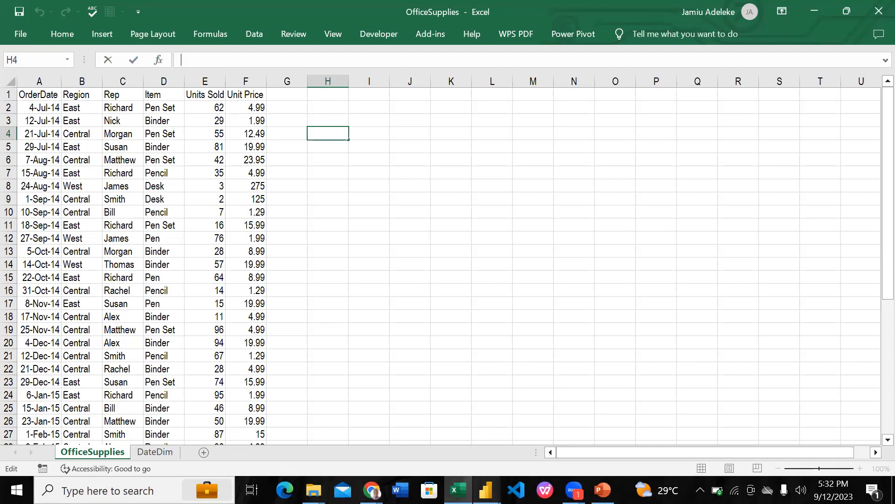
pyautogui.moveTo(486, 490)
pyautogui.click(604, 427)
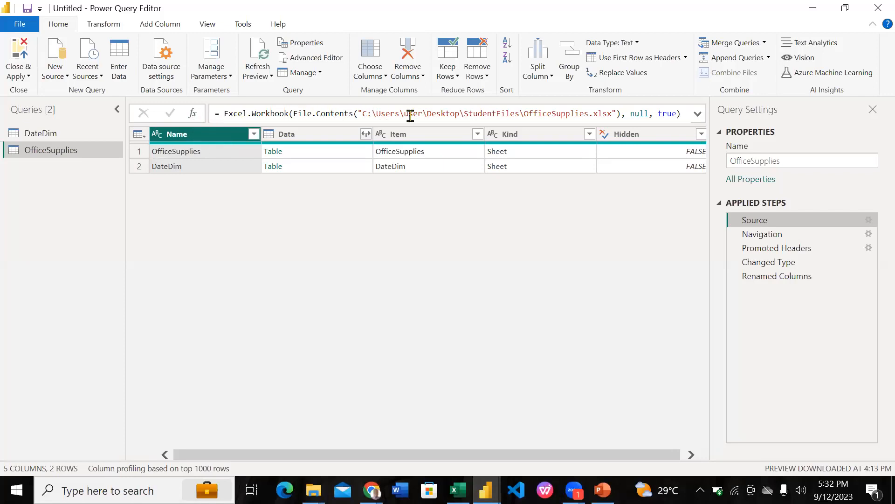
# Inspect the file path in the Source step's formula, and go back to the Renamed Columns step
pyautogui.doubleClick(368, 114)
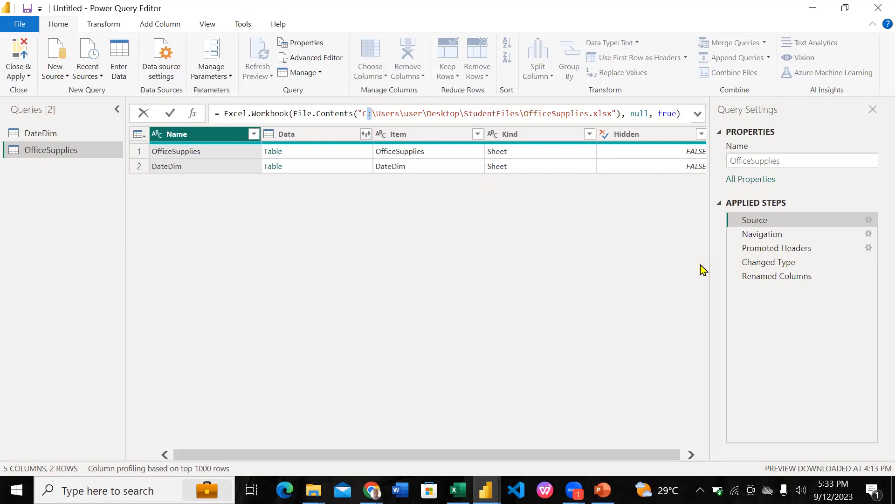
pyautogui.click(762, 277)
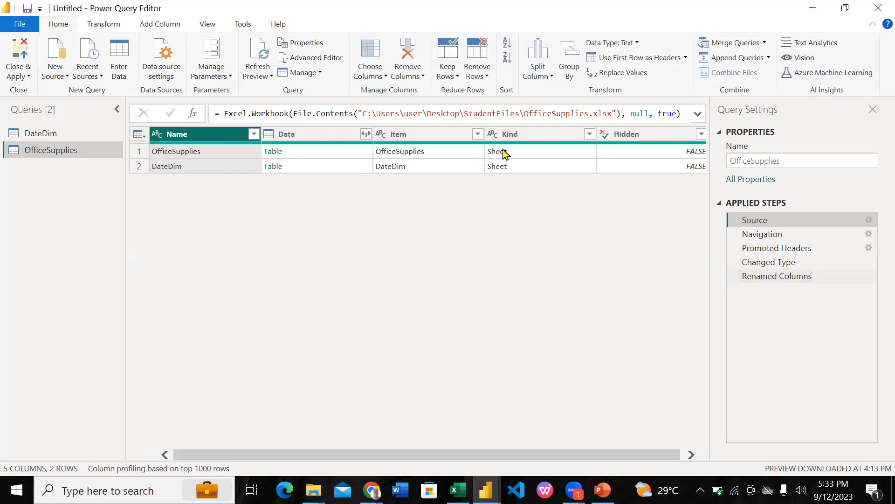
pyautogui.click(764, 277)
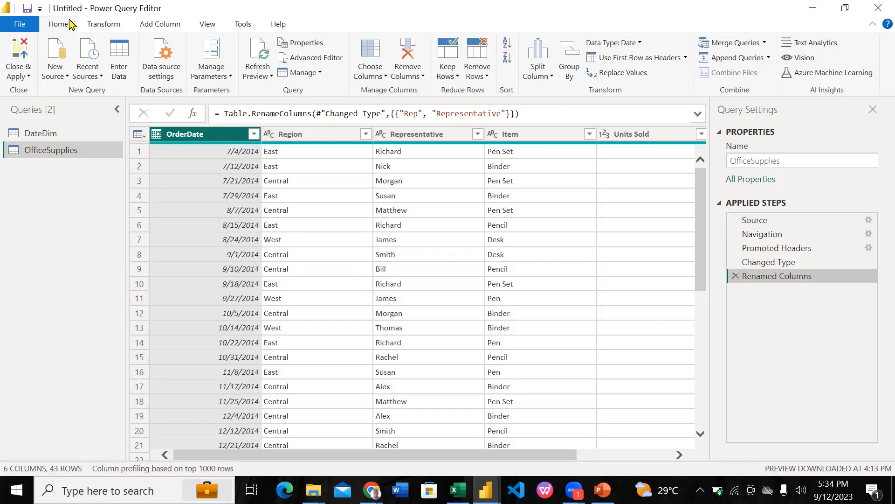
# Review the DateDim query's code in the Advanced Editor without changing it, and look across the table's columns
pyautogui.click(64, 133)
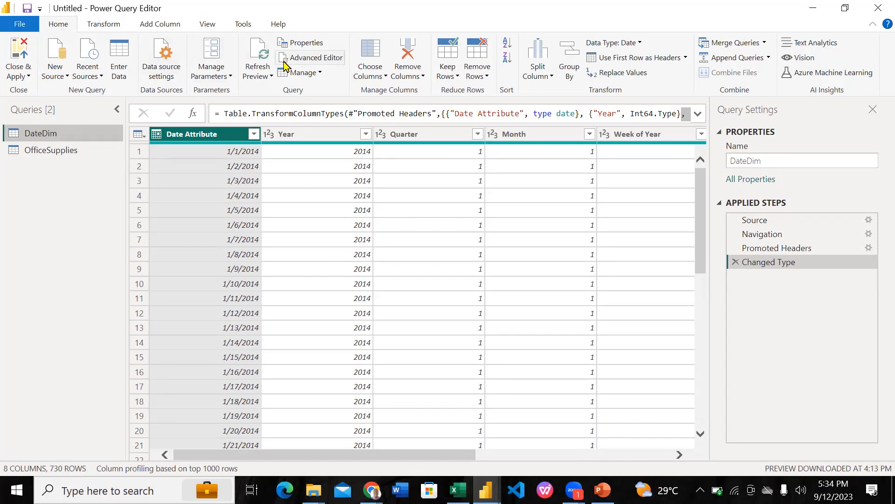
pyautogui.click(331, 61)
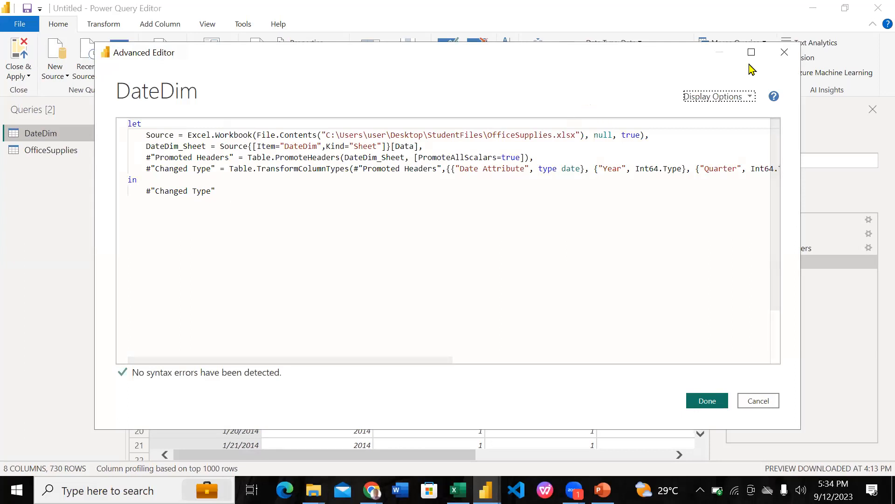
pyautogui.click(776, 59)
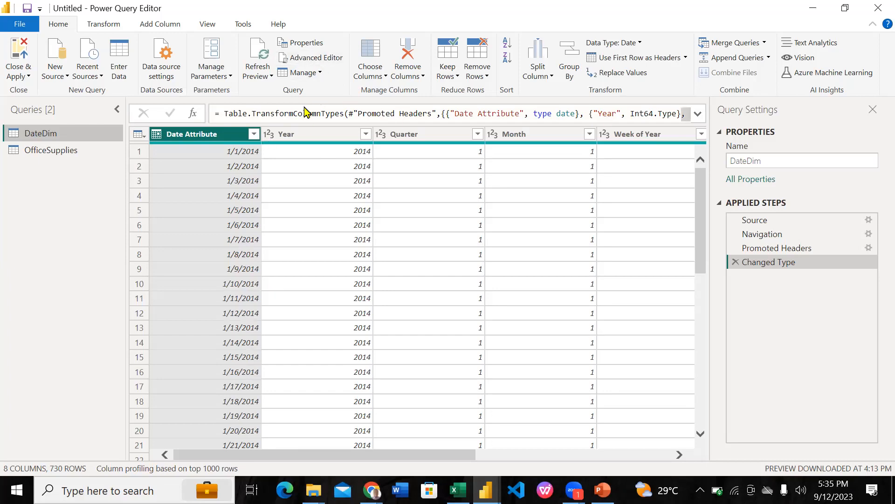
pyautogui.click(329, 62)
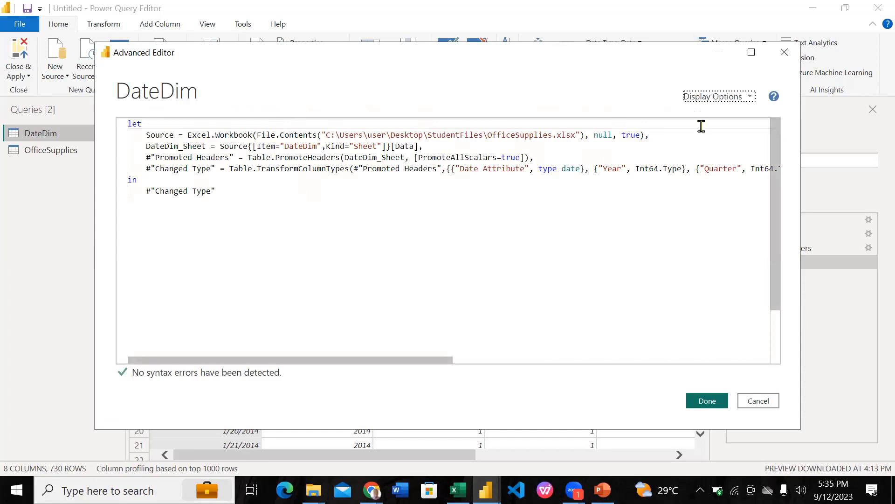
pyautogui.click(786, 59)
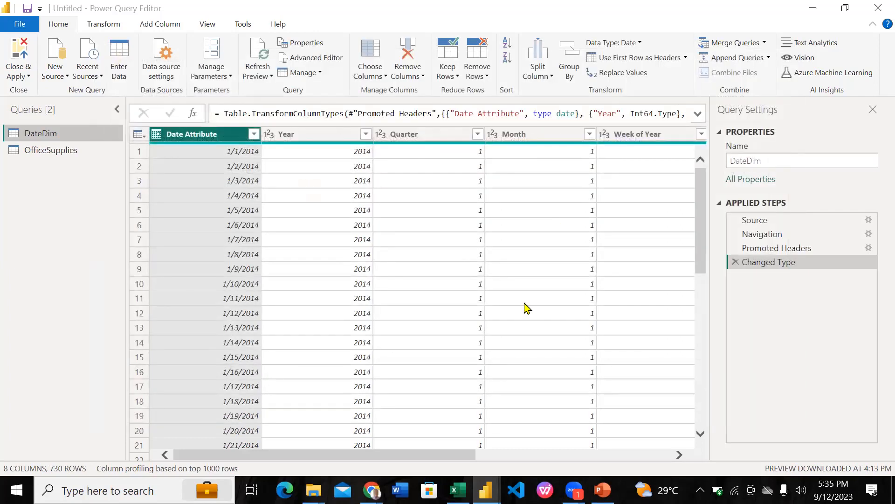
pyautogui.hscroll(3, 426, 329)
pyautogui.hscroll(3, 428, 329)
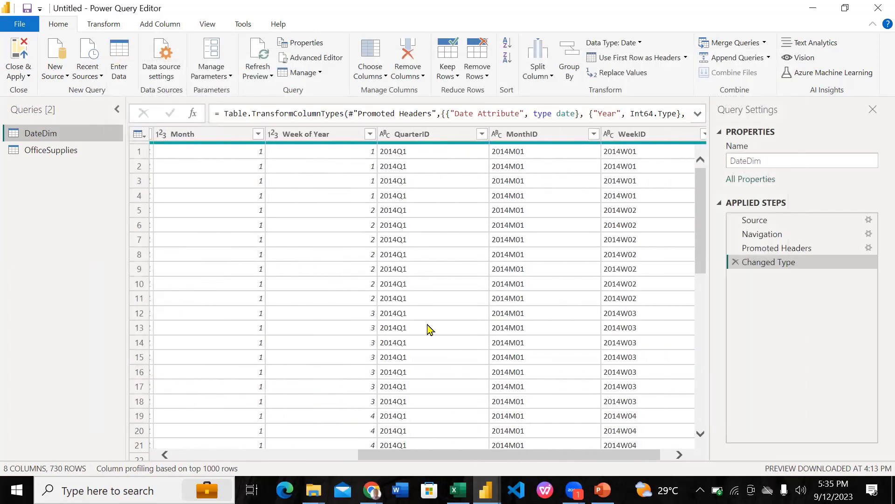
# Examine the DateDim table's columns from Date Attribute through WeekID
pyautogui.hscroll(-8, 428, 329)
pyautogui.hscroll(3, 392, 329)
pyautogui.hscroll(-4, 326, 328)
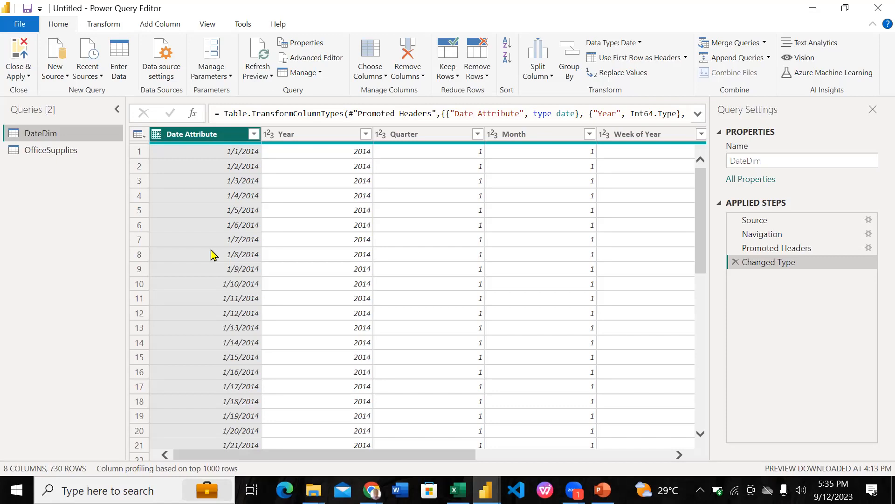
pyautogui.hscroll(2, 213, 254)
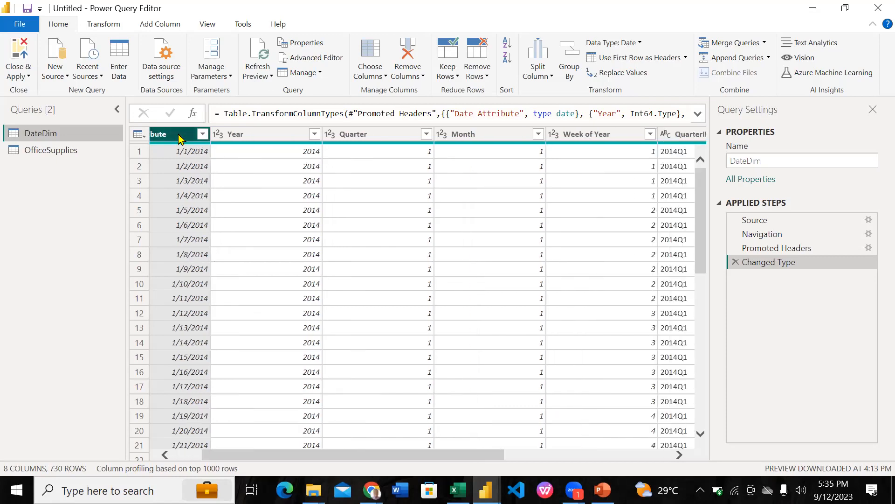
pyautogui.hscroll(-2, 184, 167)
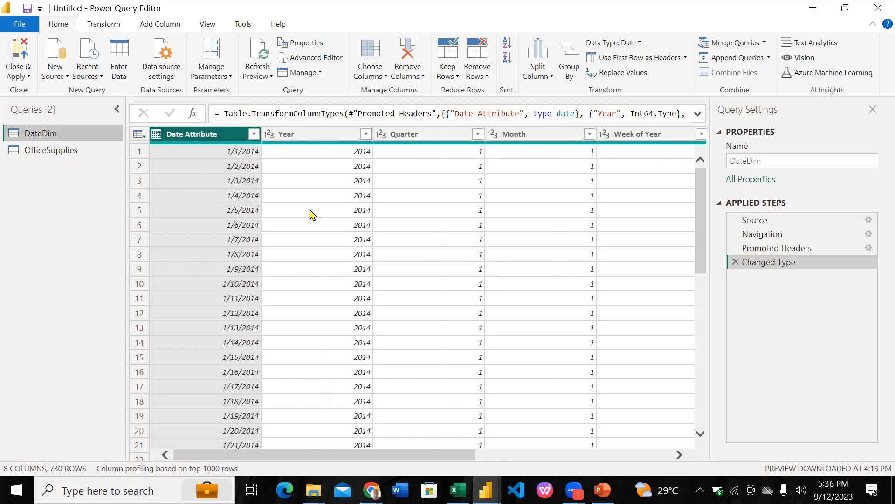
pyautogui.hscroll(1, 325, 232)
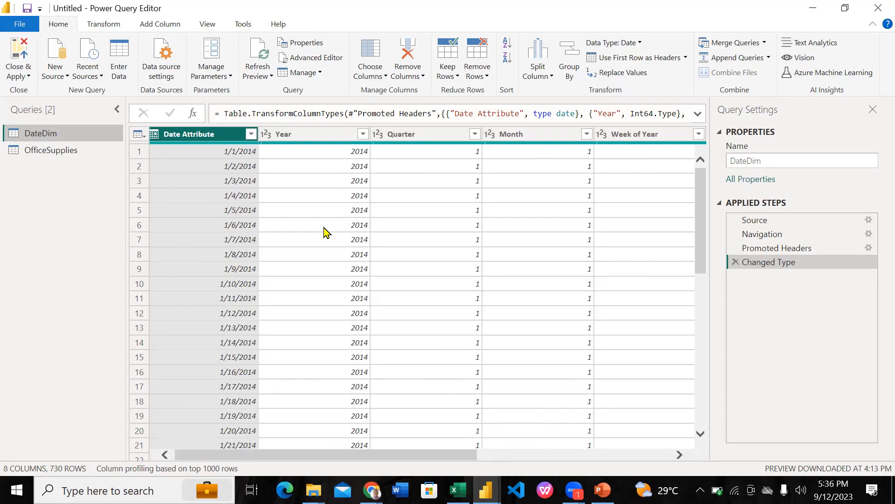
pyautogui.hscroll(3, 331, 214)
pyautogui.hscroll(3, 410, 273)
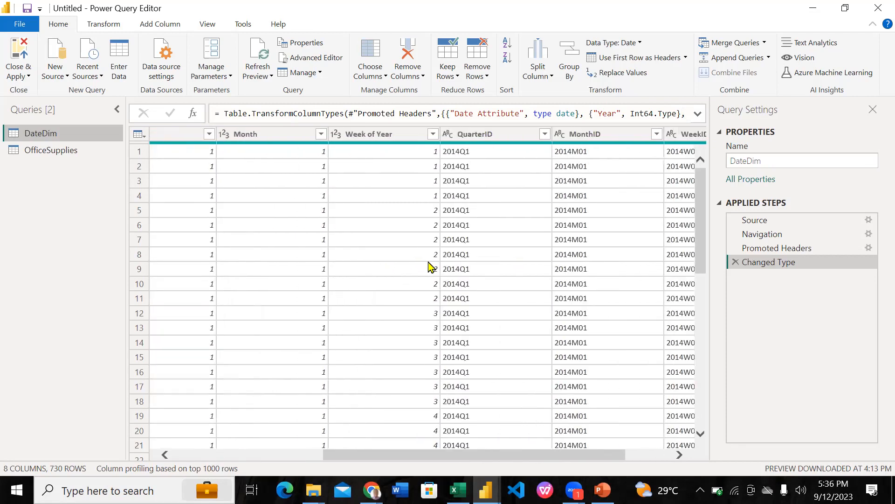
pyautogui.hscroll(3, 430, 267)
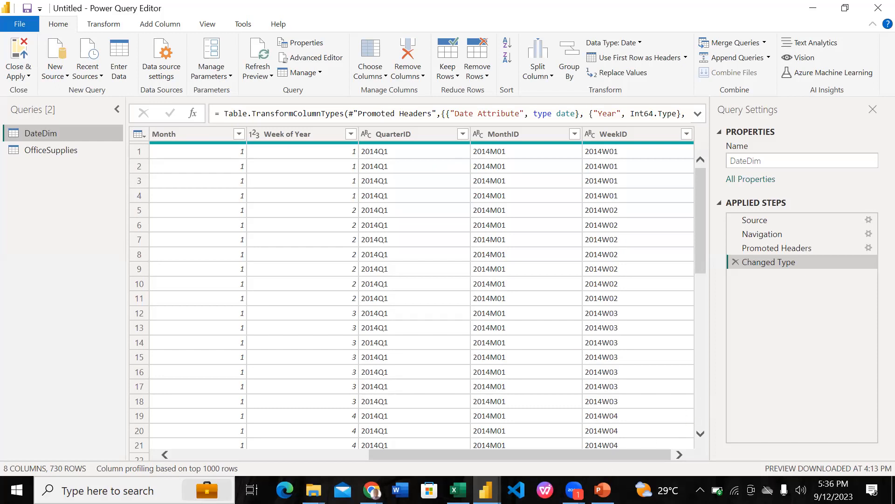
# Switch to the PowerPoint course slides and page forward to slide 19, the Task Required overview starting with Excel PowerQuery
pyautogui.click(603, 490)
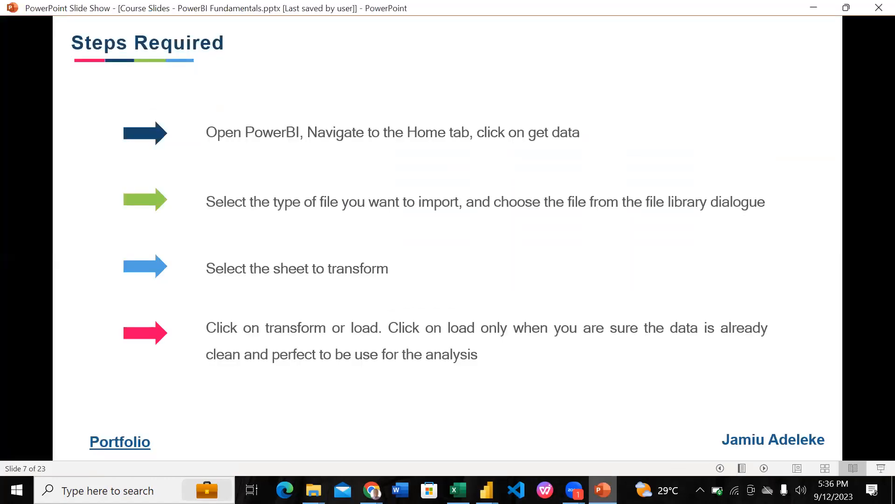
pyautogui.press('Right')
pyautogui.press('Right')
pyautogui.press('Right')
pyautogui.press('Right')
pyautogui.press('Right')
pyautogui.press('Right')
pyautogui.press('Right')
pyautogui.press('Right')
pyautogui.press('Right')
pyautogui.press('Right')
pyautogui.press('Right')
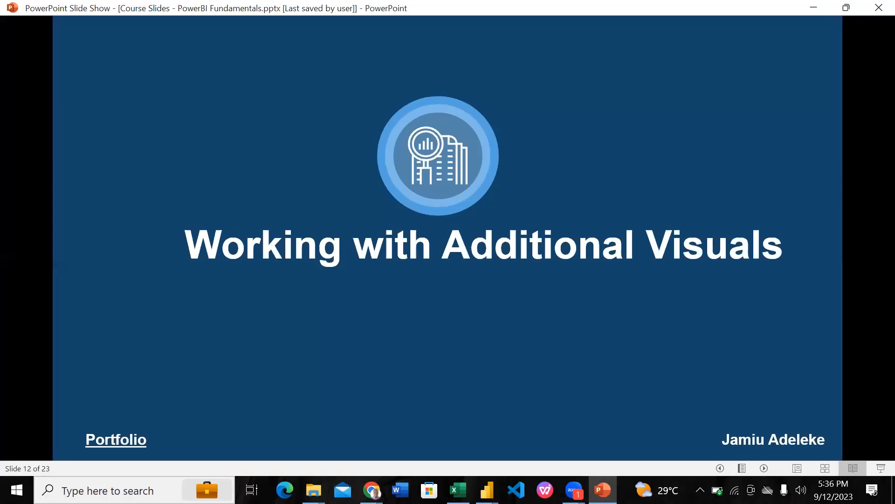
pyautogui.press('Right')
pyautogui.press('Right')
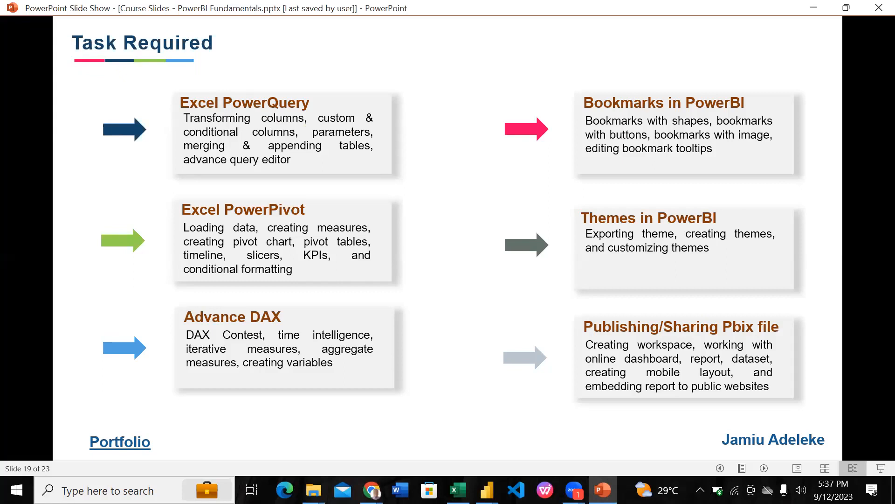
# Page back through the course slides to Steps Required on slide 7, and return to the Power Query Editor
pyautogui.press('Left')
pyautogui.press('Left')
pyautogui.press('Left')
pyautogui.press('Left')
pyautogui.press('Left')
pyautogui.press('Left')
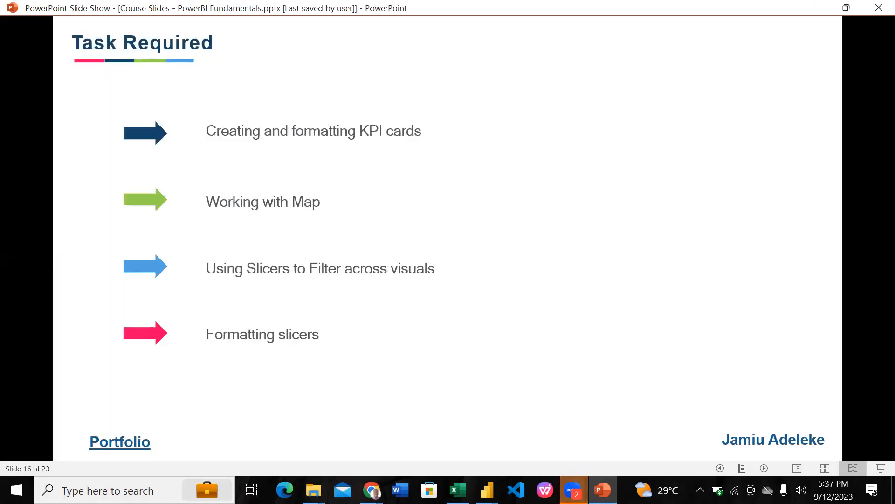
pyautogui.press('Left')
pyautogui.press('Left')
pyautogui.press('Left')
pyautogui.press('Left')
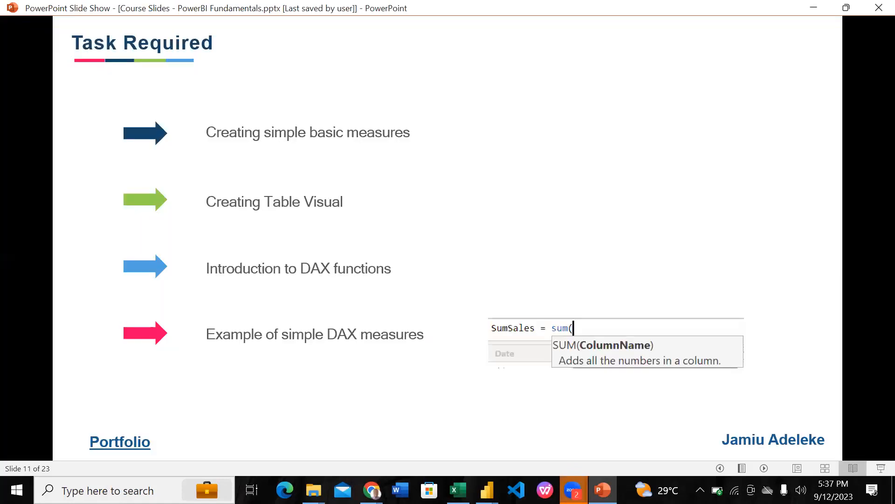
pyautogui.press('Left')
pyautogui.press('Left')
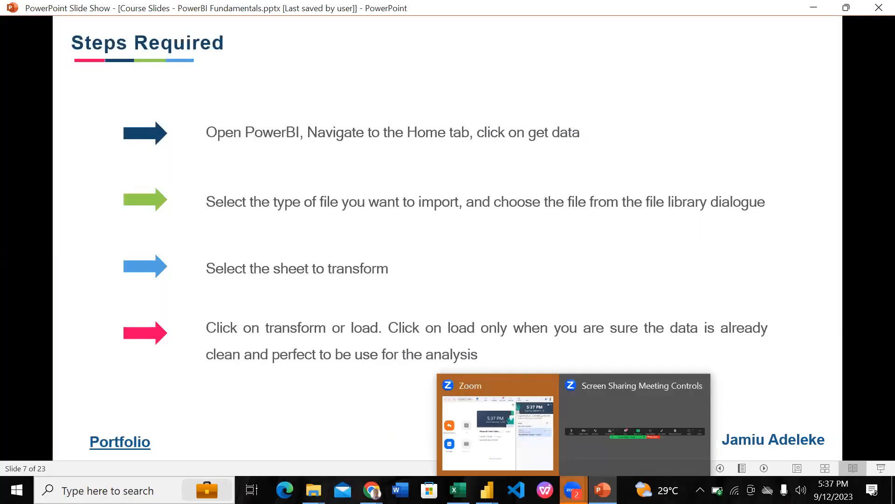
pyautogui.moveTo(486, 490)
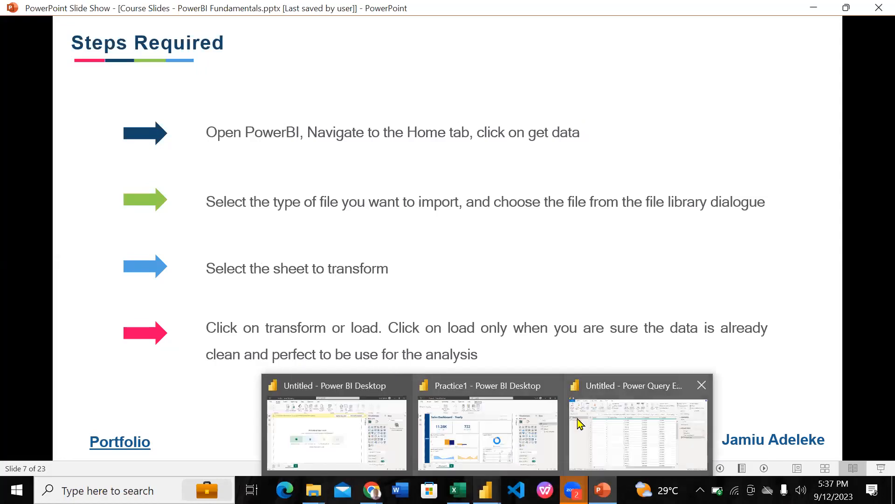
pyautogui.click(604, 423)
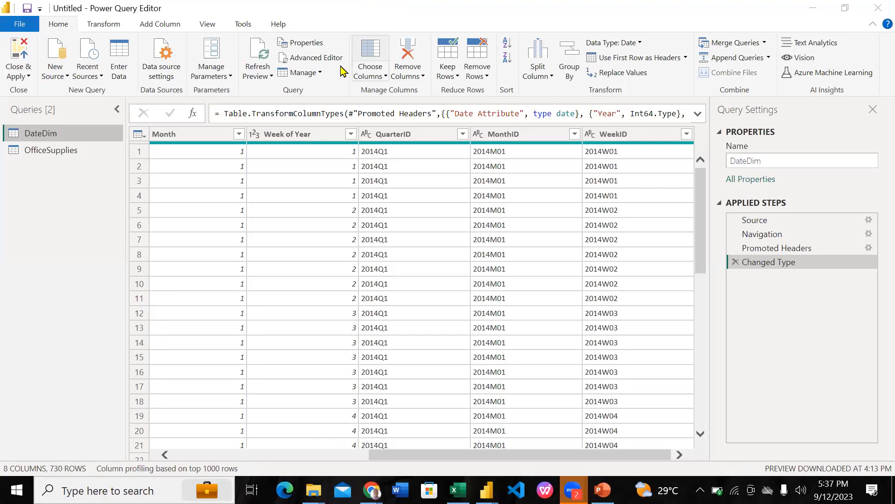
pyautogui.click(573, 490)
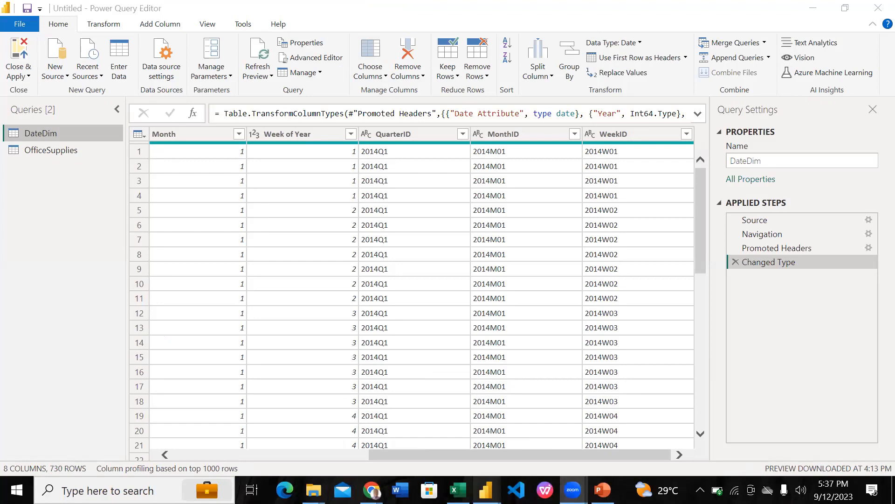
pyautogui.click(486, 489)
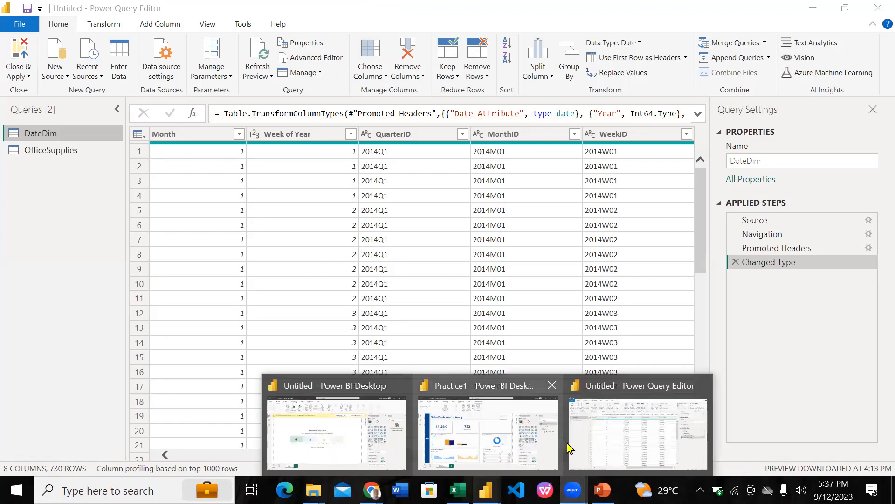
pyautogui.click(599, 417)
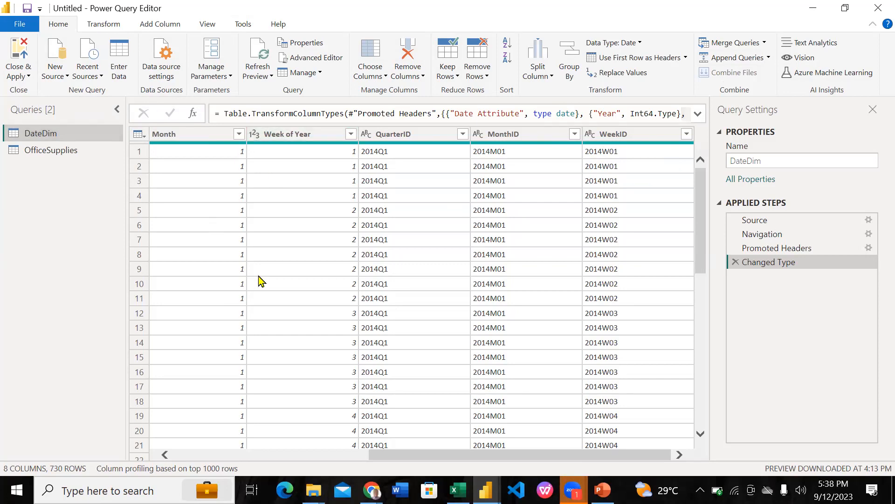
# Review the transformation commands available for the DateDim query with its Date Attribute column in view
pyautogui.hscroll(-5, 260, 281)
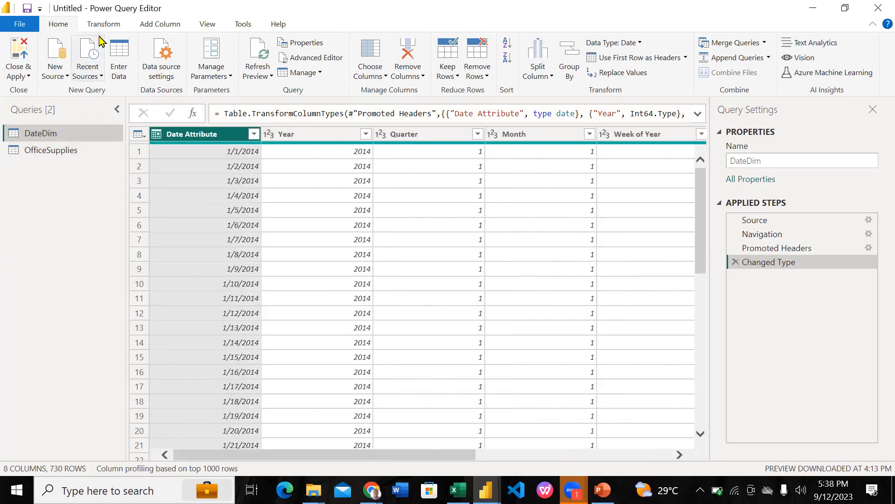
pyautogui.click(97, 28)
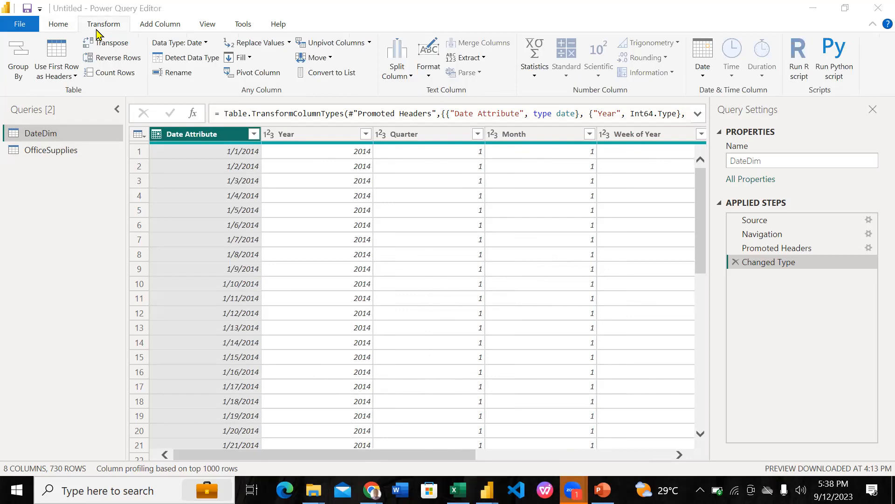
pyautogui.click(62, 201)
pyautogui.click(16, 294)
pyautogui.click(76, 196)
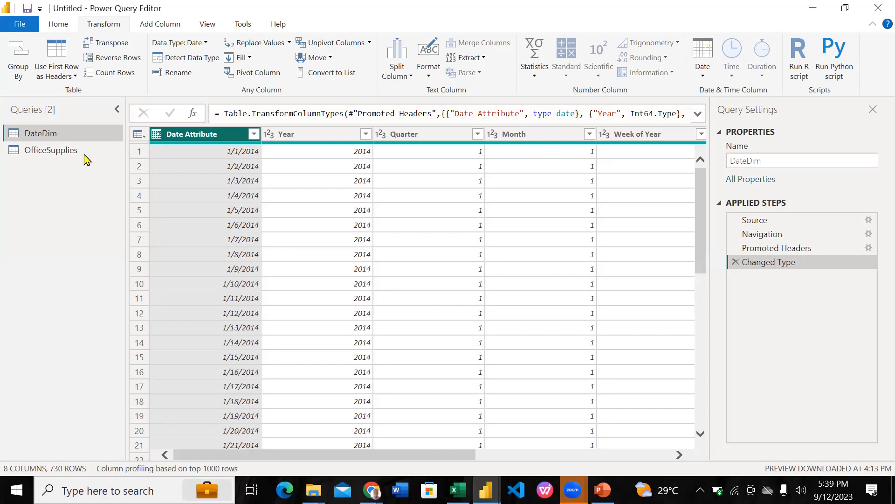
# Add an index column starting from 1 to the DateDim query
pyautogui.click(155, 31)
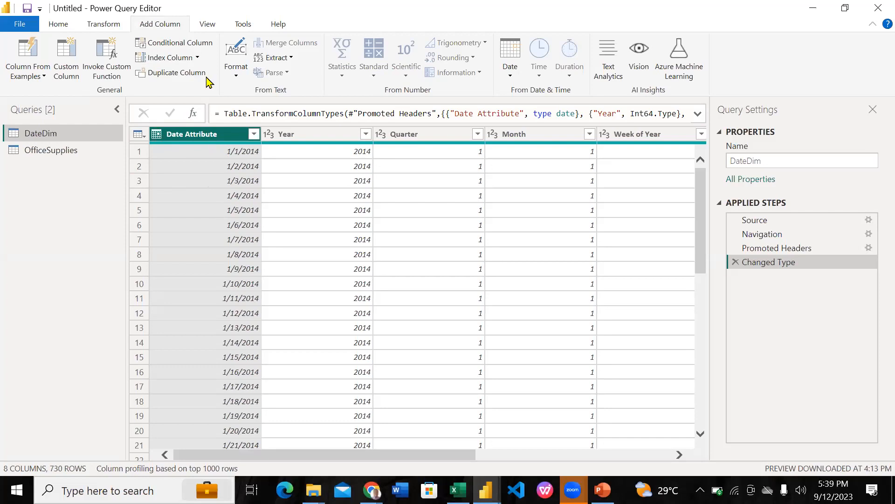
pyautogui.click(198, 59)
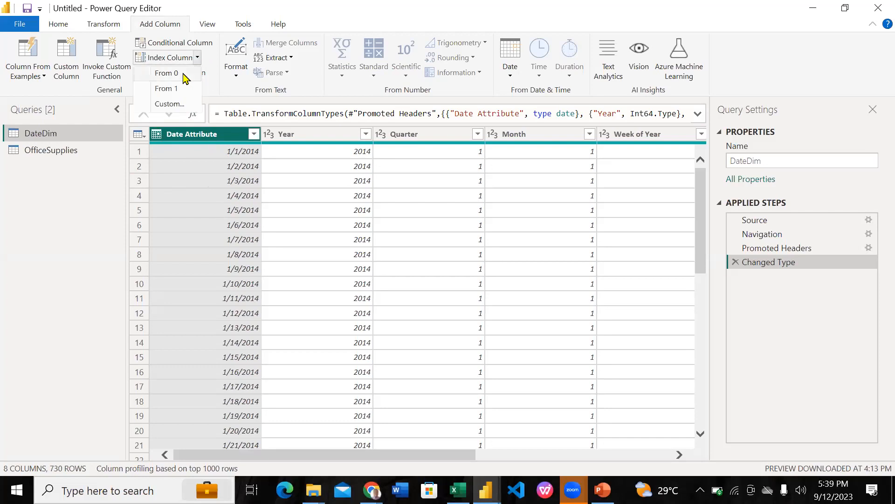
pyautogui.click(177, 88)
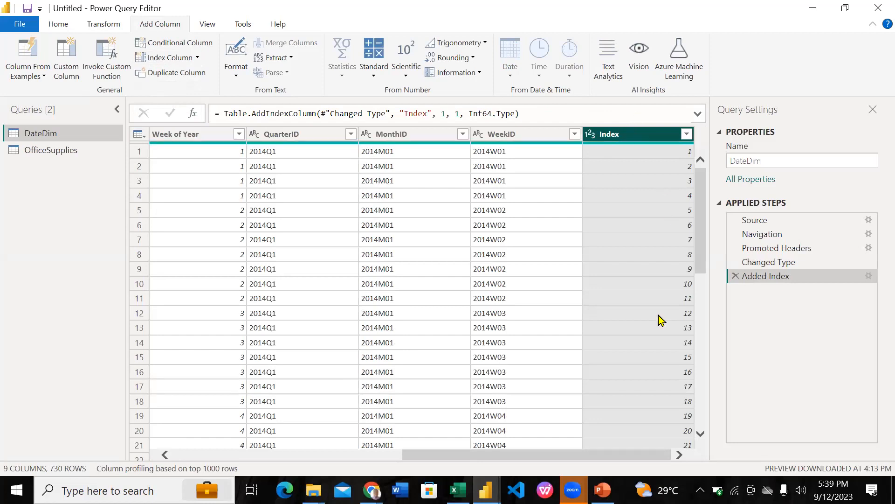
# Check the numbering in DateDim's Index column down to row 200, and look across the table's other columns
pyautogui.scroll(-1, 661, 320)
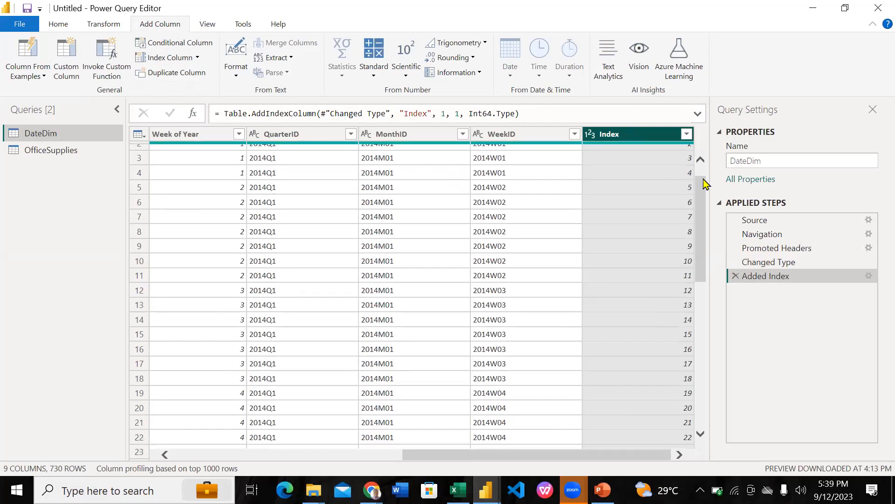
pyautogui.scroll(-20, 671, 321)
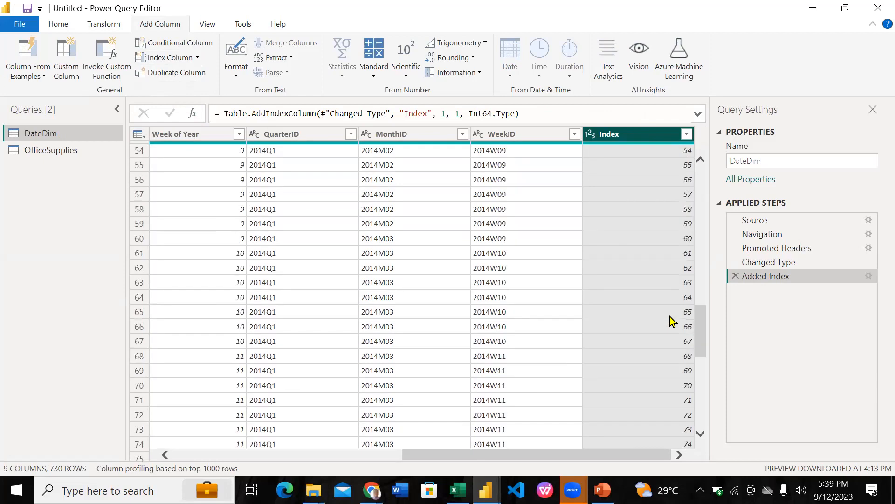
pyautogui.scroll(-20, 671, 321)
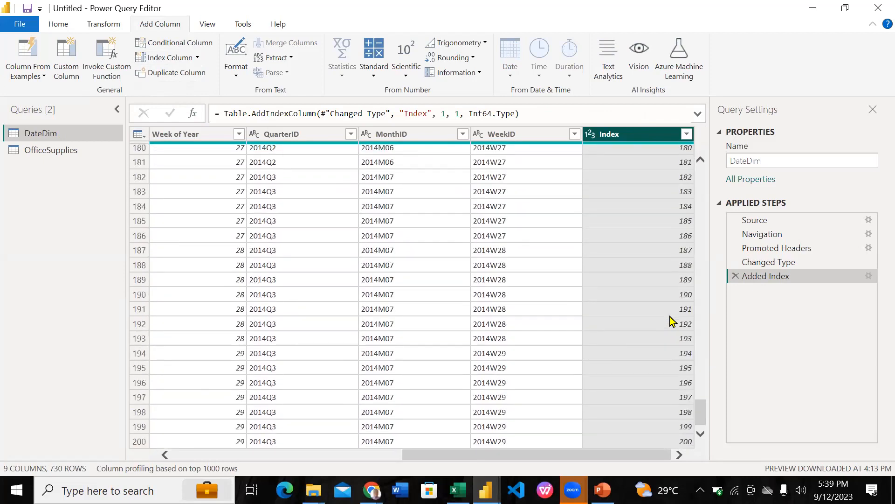
pyautogui.scroll(20, 671, 320)
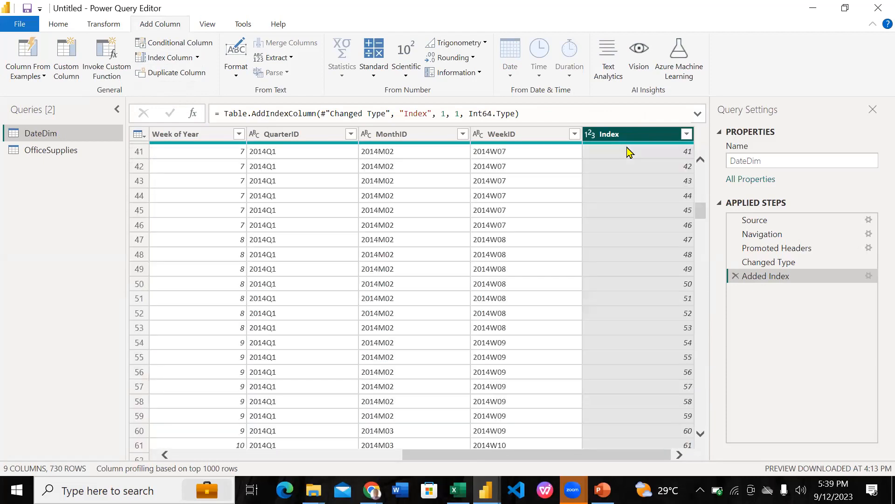
pyautogui.scroll(7, 630, 153)
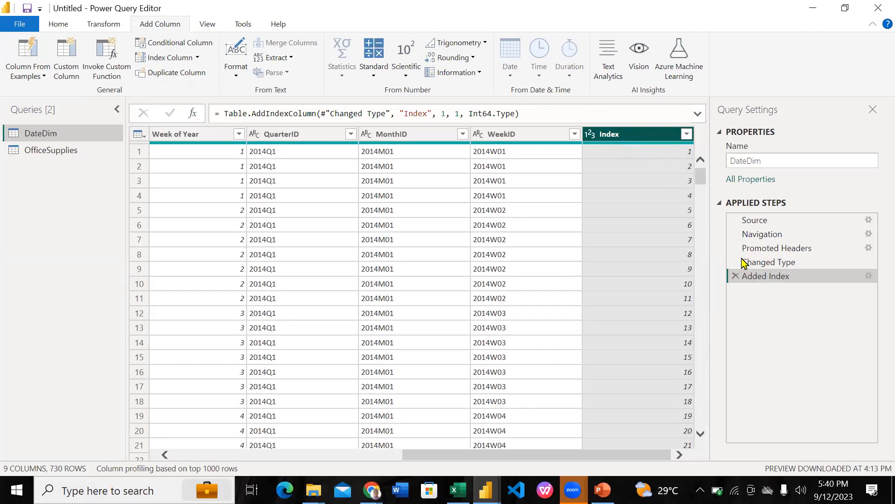
pyautogui.hscroll(-5, 313, 278)
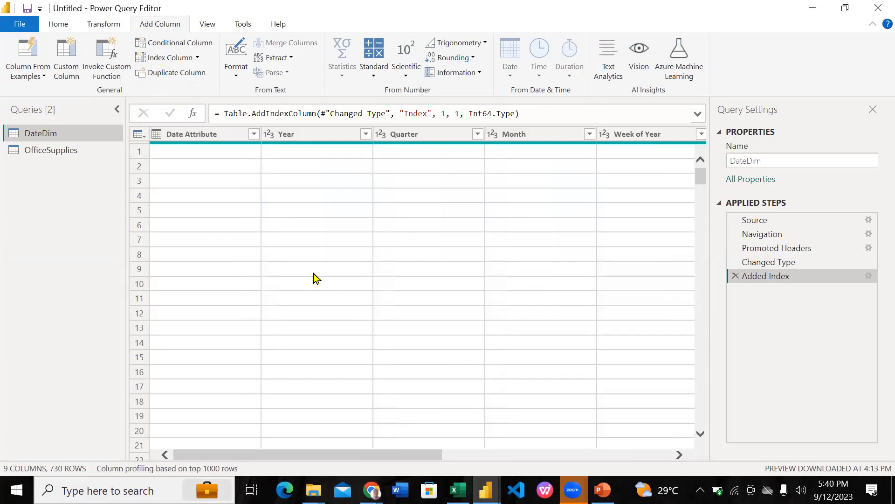
pyautogui.hscroll(5, 313, 278)
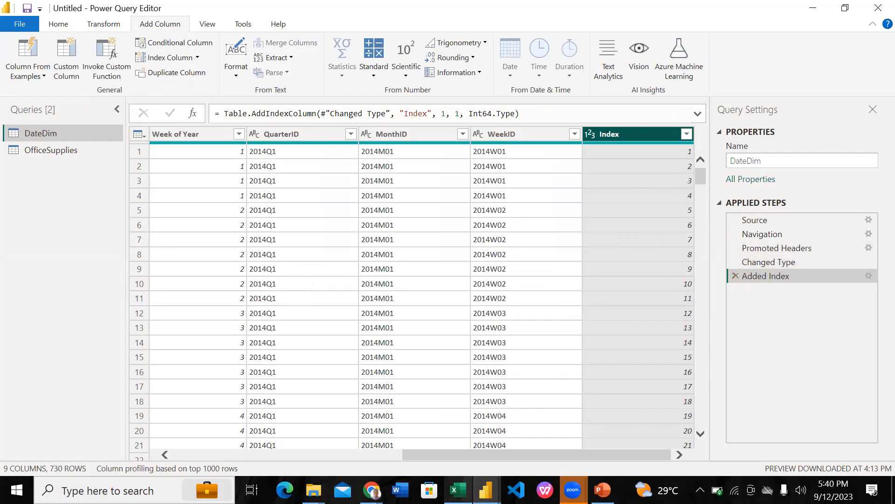
# Switch to the OfficeSupplies workbook in Excel and fill cells I2:I14 with a number series from 1 to 13
pyautogui.click(458, 490)
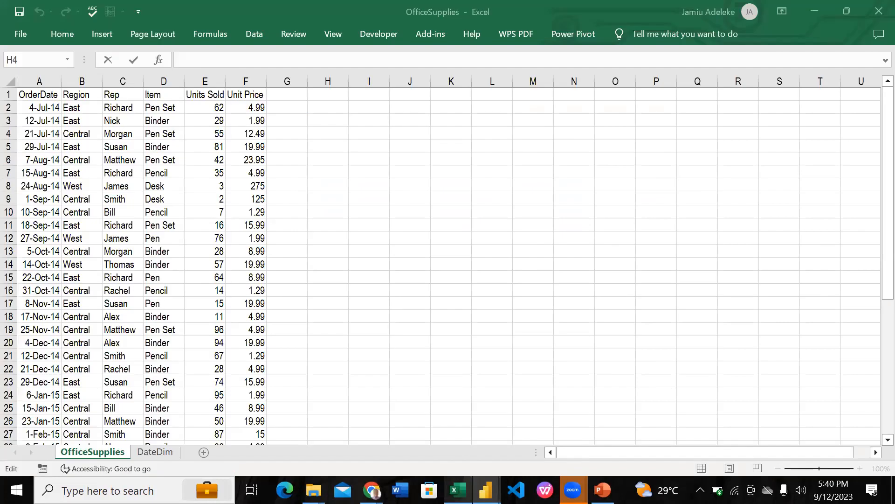
pyautogui.click(369, 108)
pyautogui.write('1')
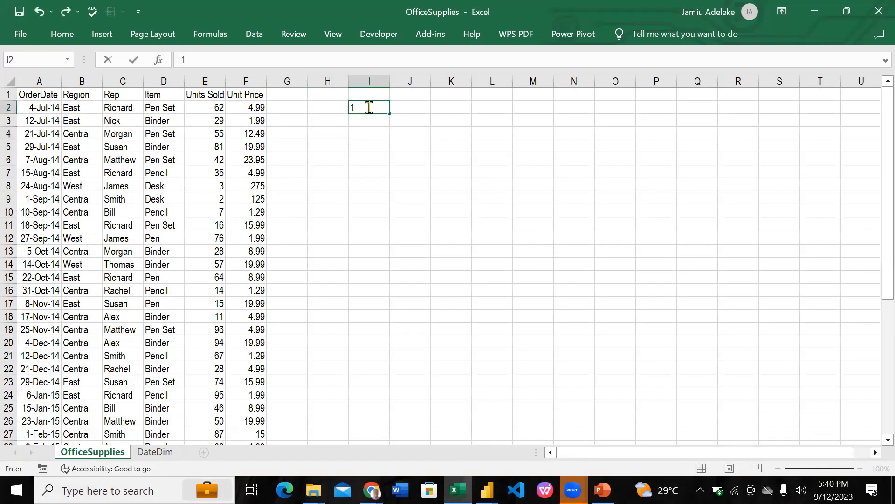
pyautogui.press('Return')
pyautogui.write('2')
pyautogui.moveTo(369, 108); pyautogui.dragTo(394, 197)
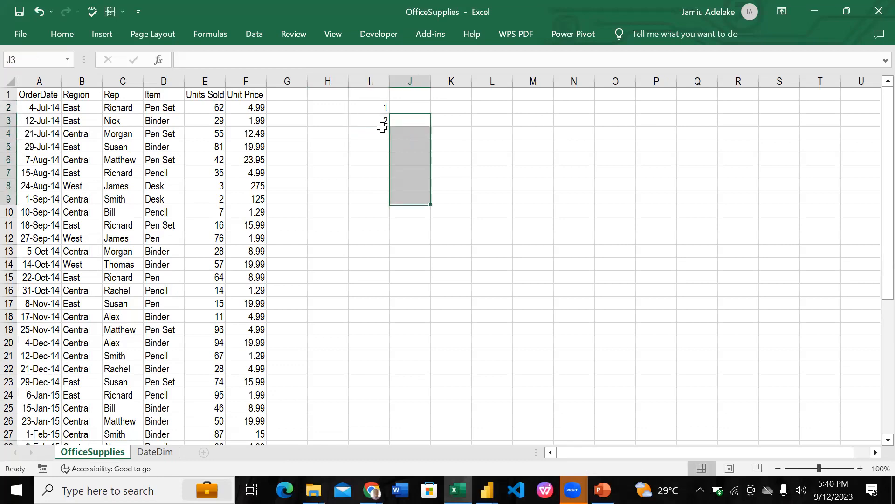
pyautogui.moveTo(376, 112); pyautogui.dragTo(393, 270)
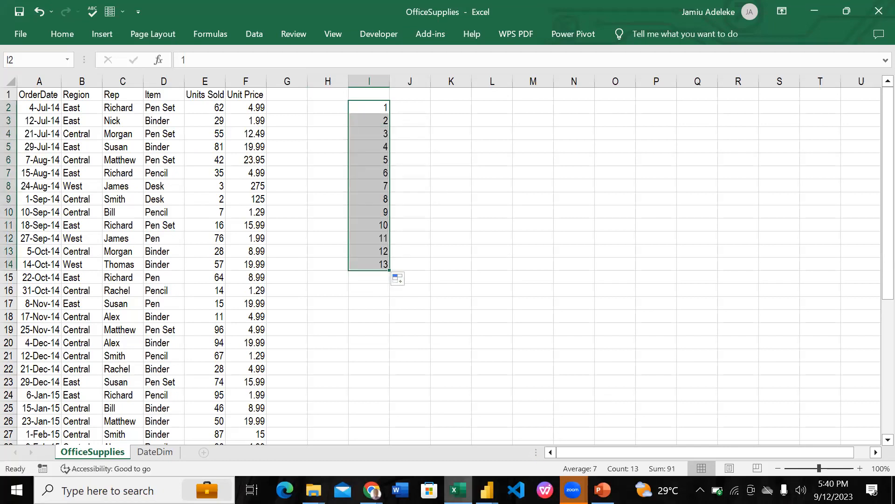
pyautogui.moveTo(458, 489)
pyautogui.moveTo(486, 490)
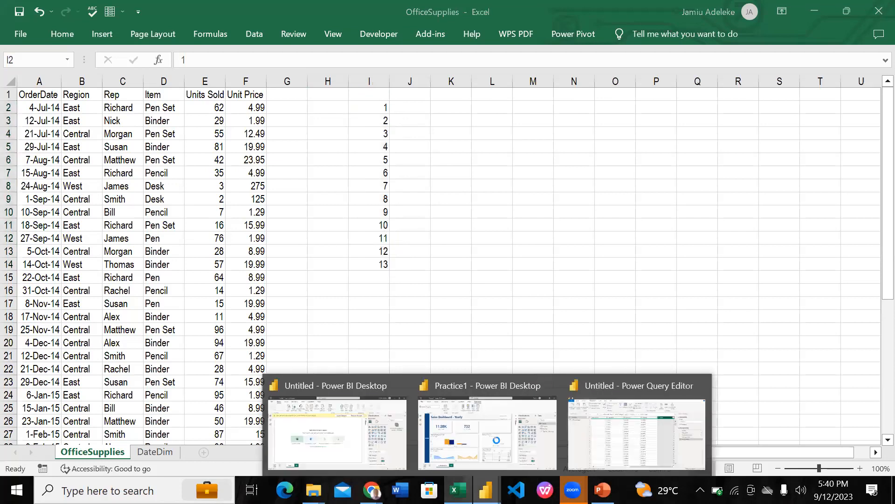
# Switch back to the Power Query Editor and review its view options, file and settings commands, and diagnostics tools
pyautogui.click(590, 441)
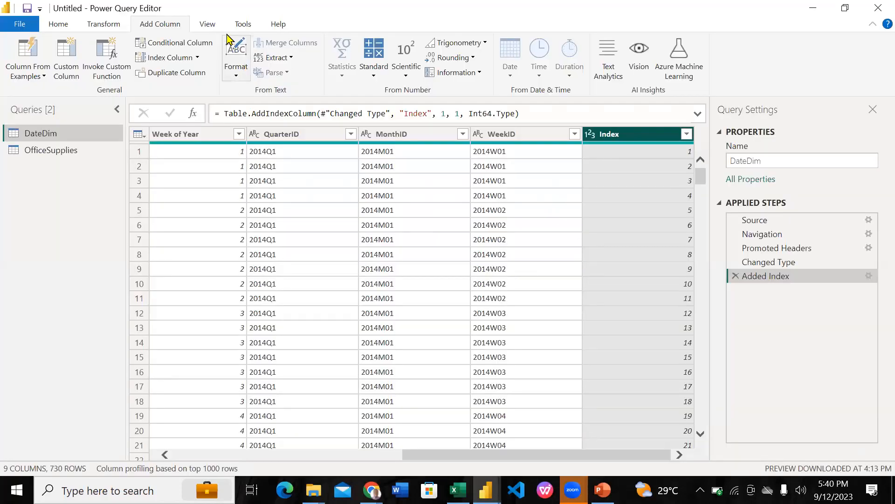
pyautogui.click(211, 27)
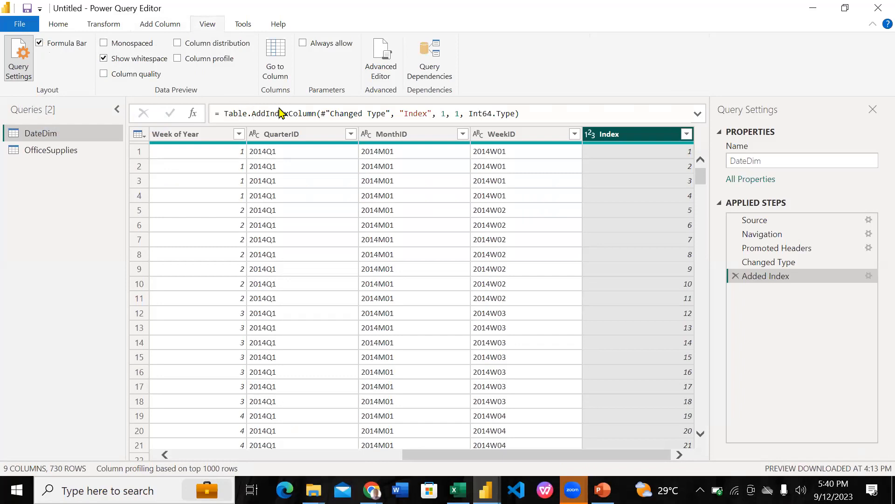
pyautogui.click(35, 28)
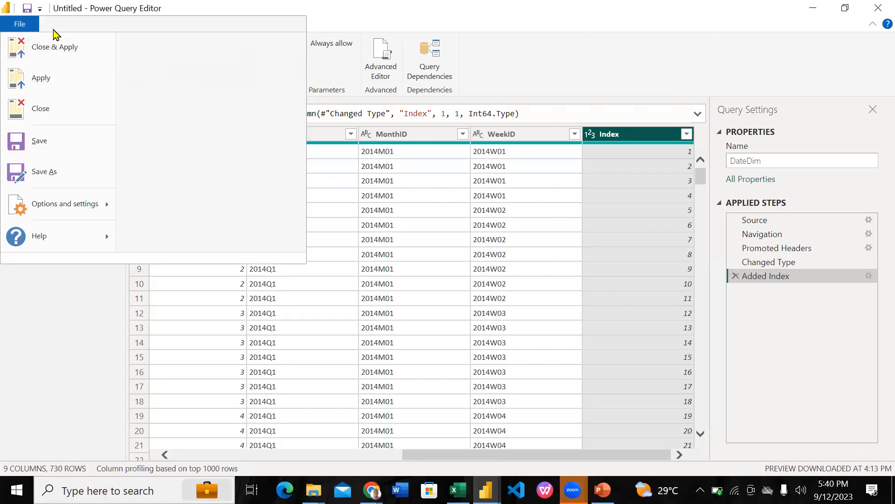
pyautogui.moveTo(78, 204)
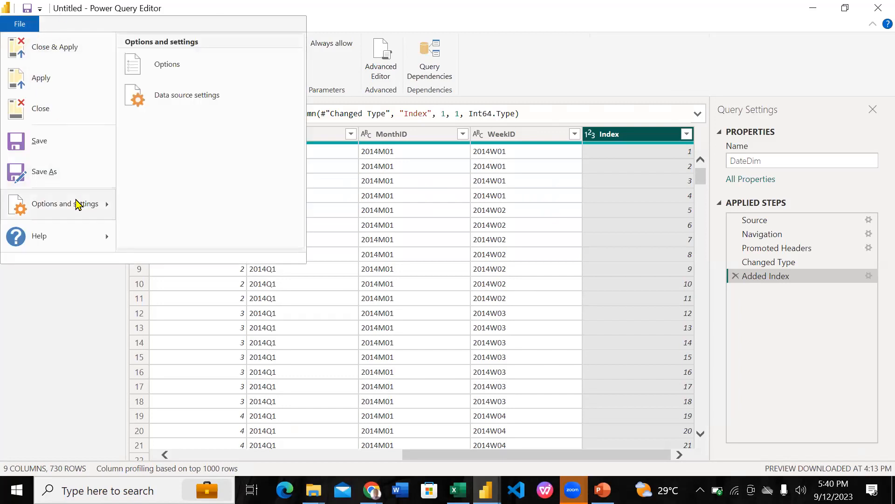
pyautogui.click(75, 355)
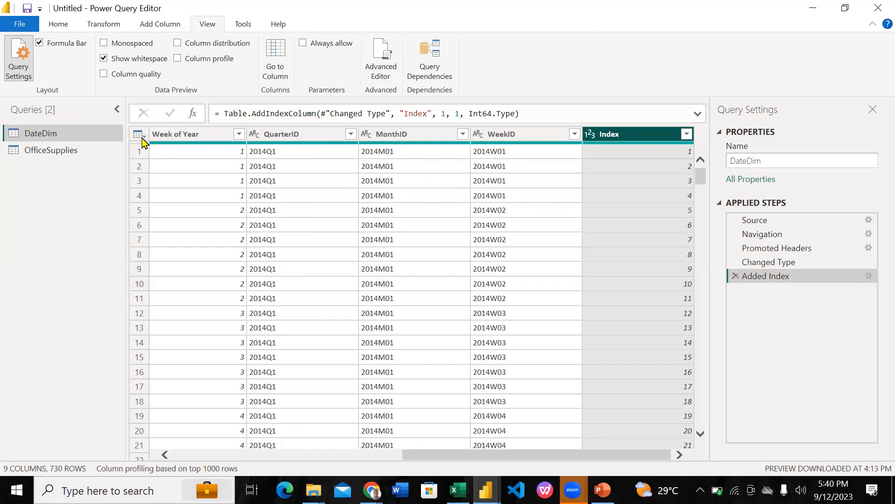
pyautogui.click(244, 24)
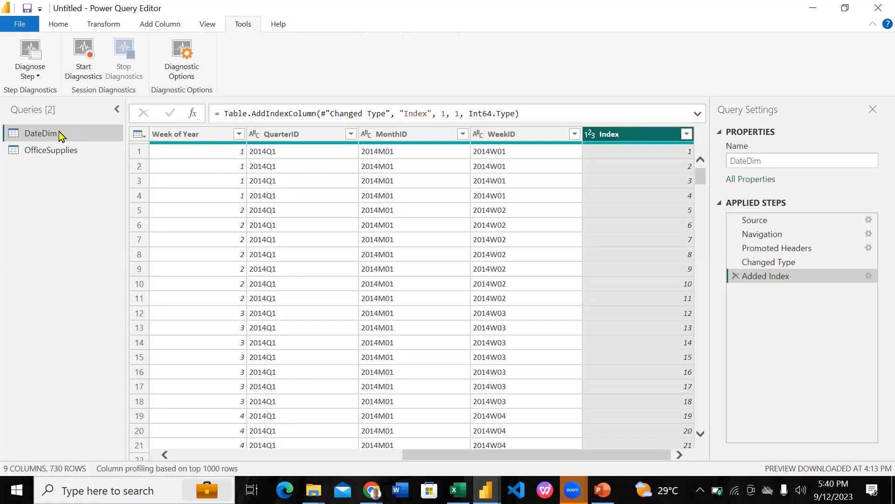
# Rename the DateDim query to DateDimension and delete its Added Index step
pyautogui.click(766, 157)
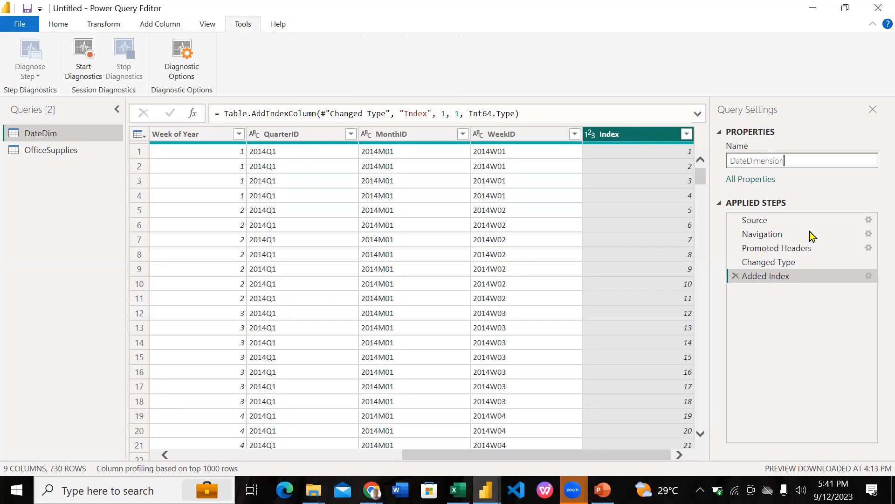
pyautogui.press('Return')
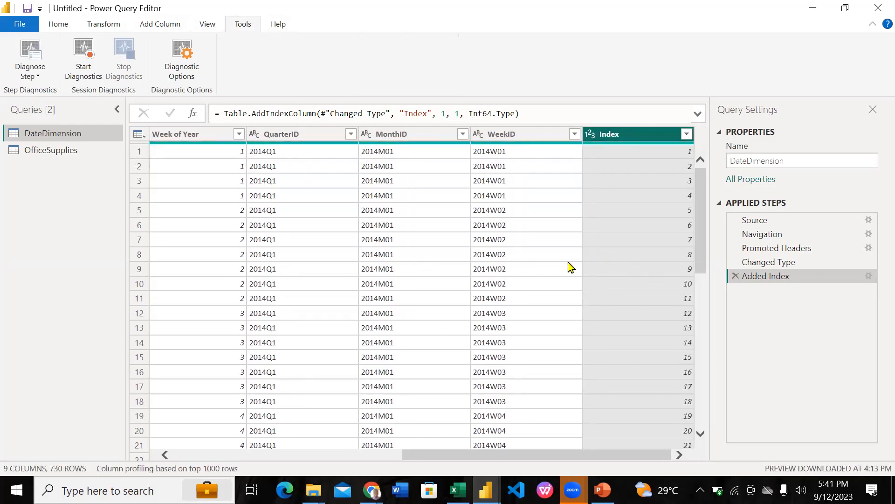
pyautogui.click(736, 275)
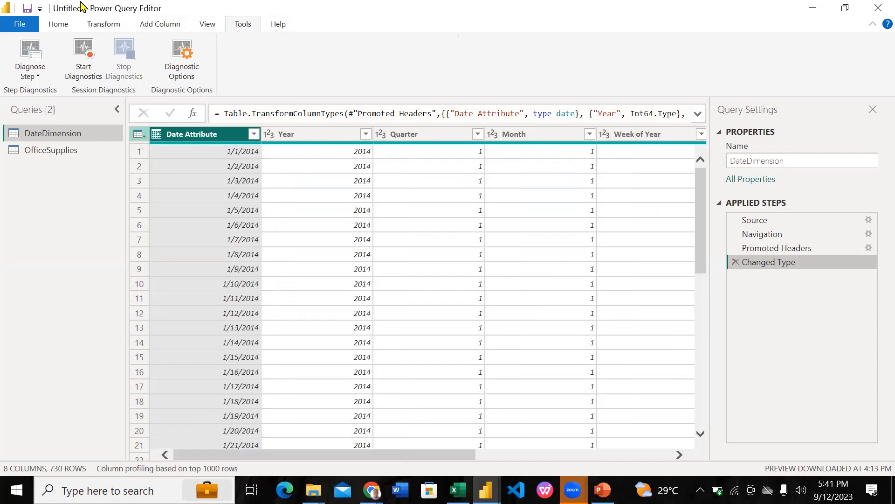
# Collapse and re-expand the applied steps of DateDimension and the list of queries
pyautogui.click(61, 25)
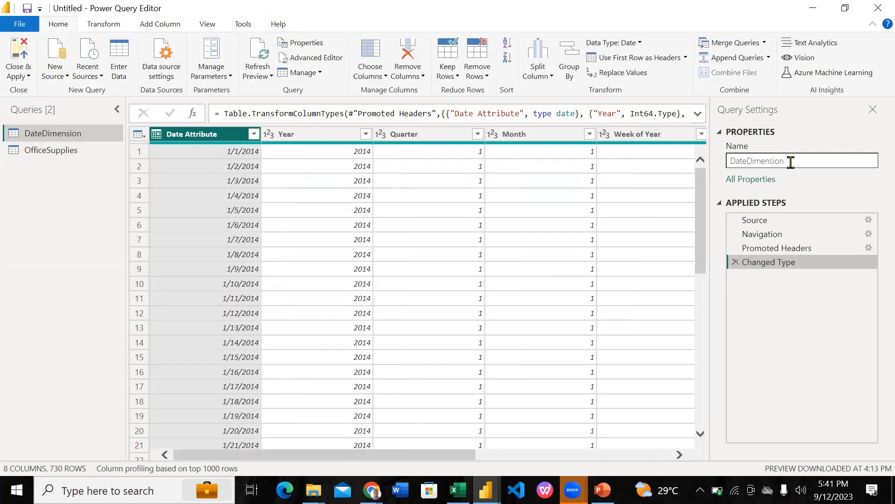
pyautogui.click(720, 204)
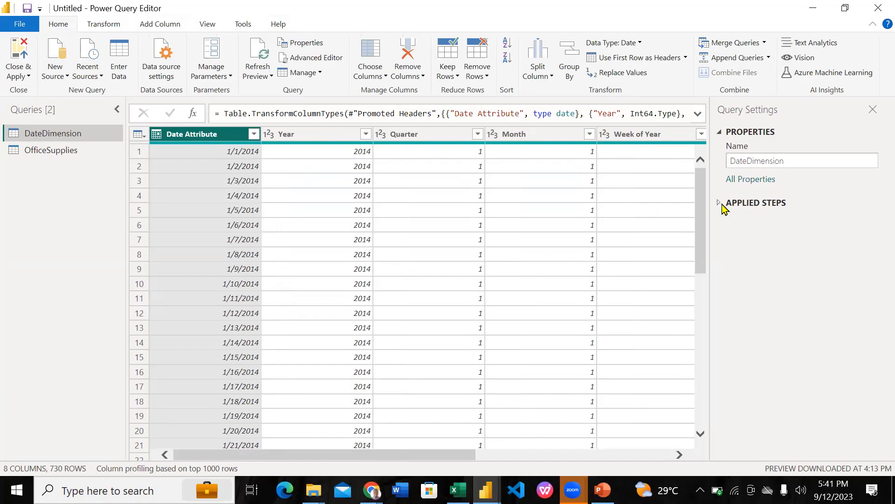
pyautogui.click(721, 204)
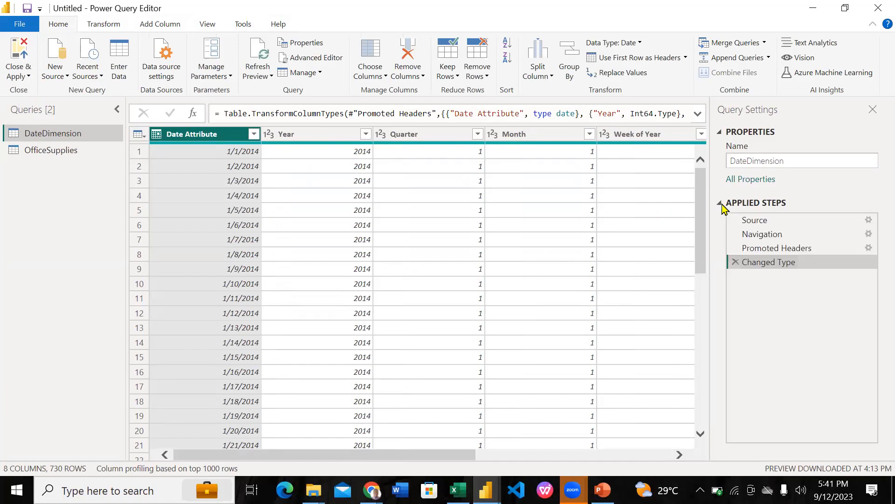
pyautogui.click(116, 114)
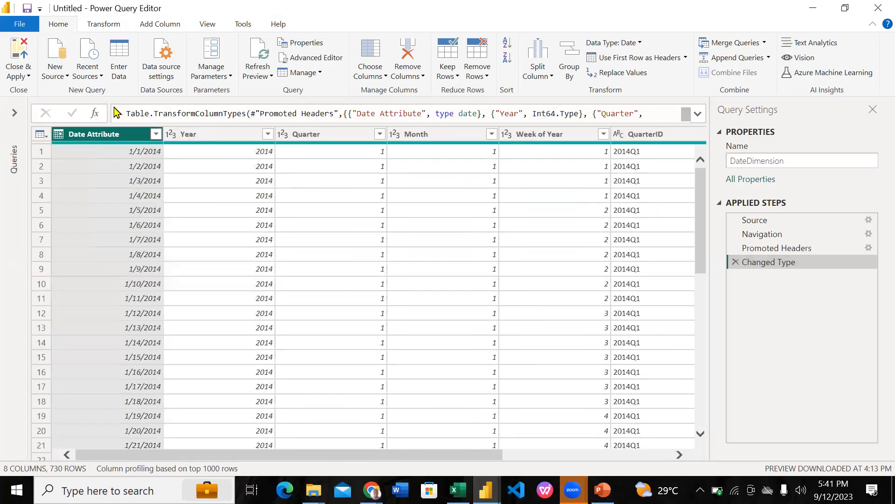
pyautogui.click(14, 112)
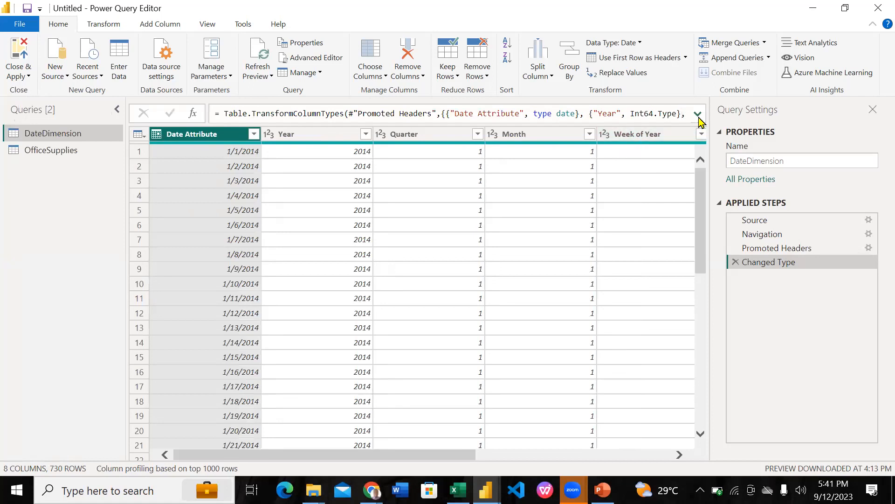
# Review the formulas of DateDimension's Changed Type, Promoted Headers and Navigation steps, and the query's full code in the Advanced Editor
pyautogui.click(698, 115)
pyautogui.click(698, 115)
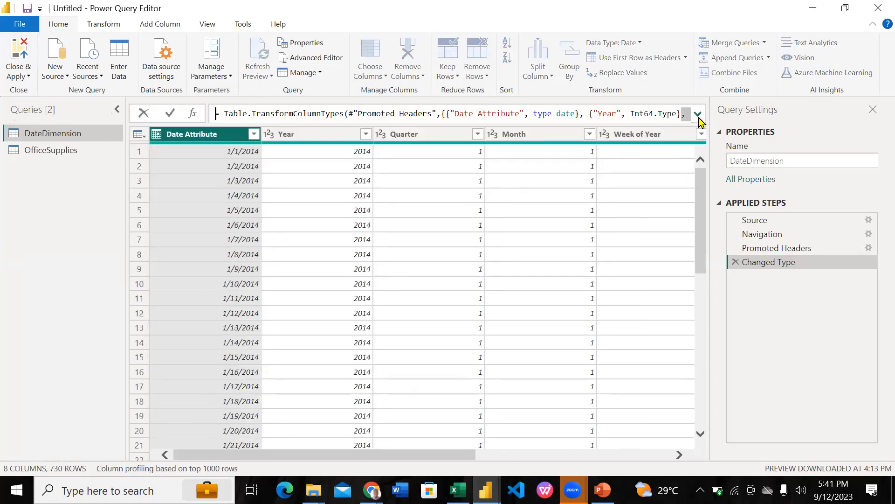
pyautogui.click(698, 115)
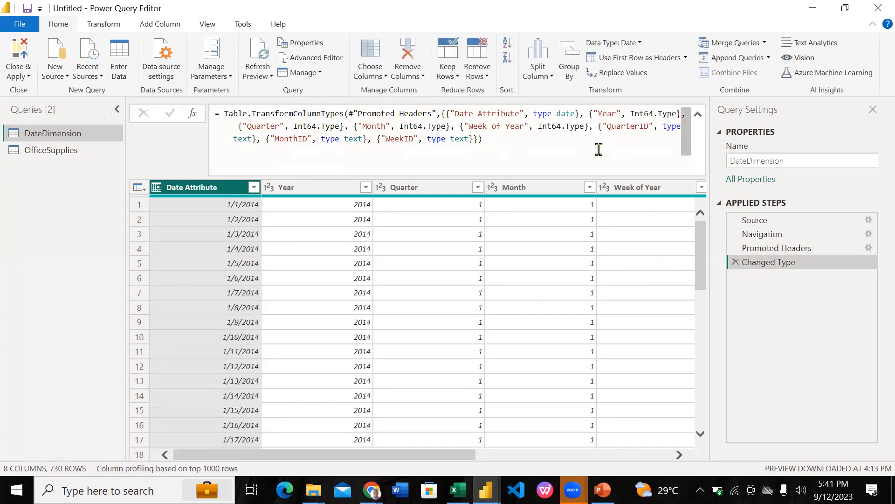
pyautogui.click(802, 247)
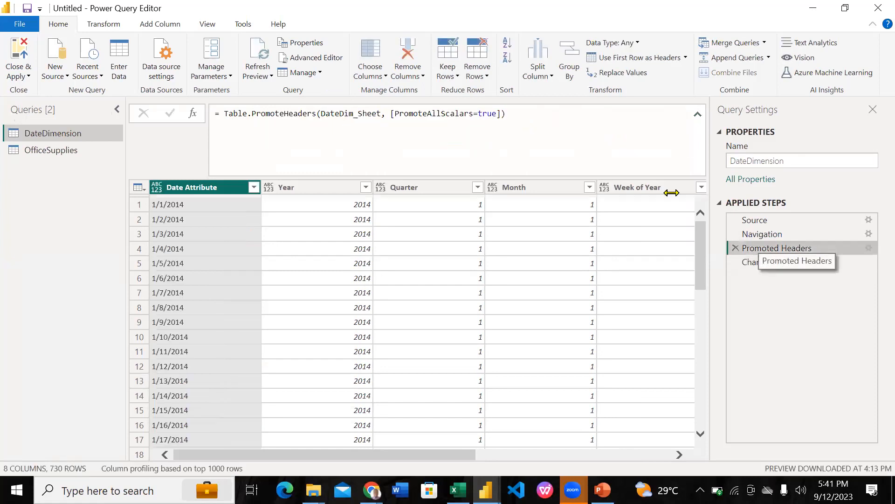
pyautogui.click(755, 234)
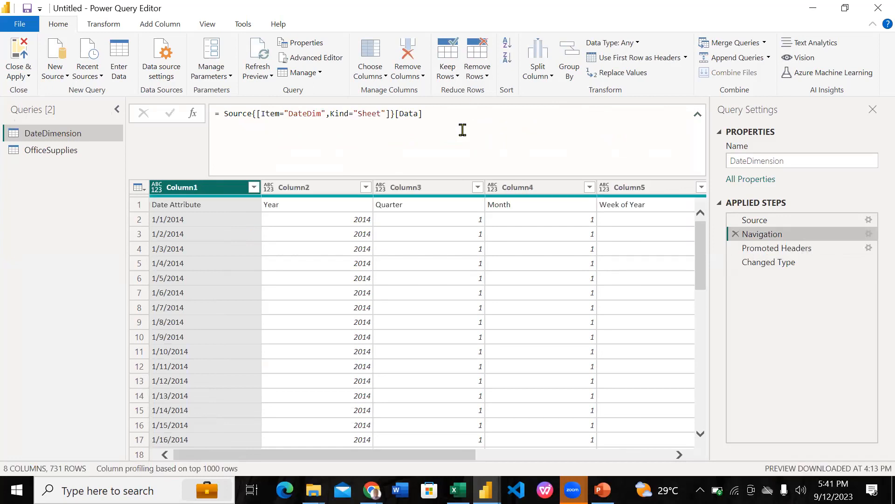
pyautogui.click(310, 62)
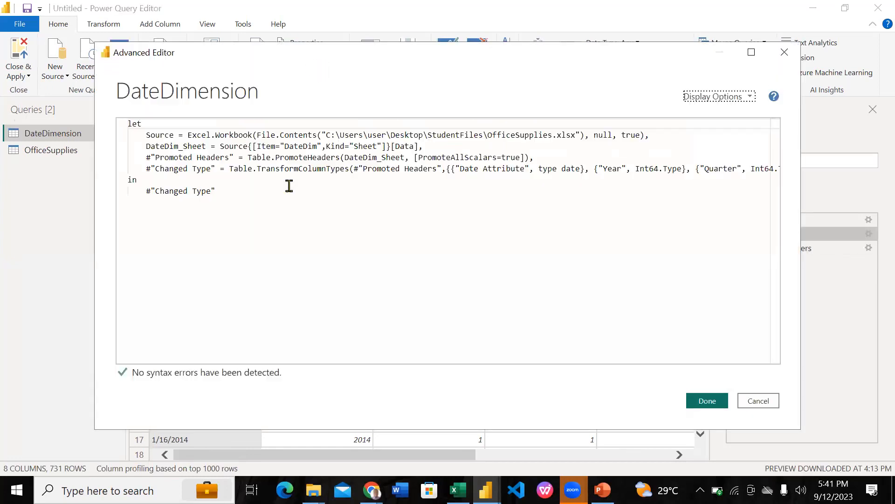
pyautogui.click(785, 51)
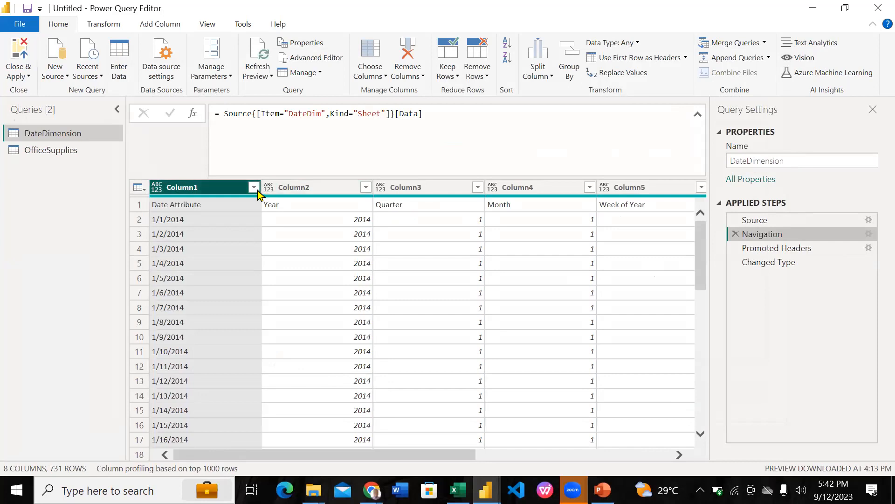
pyautogui.click(698, 115)
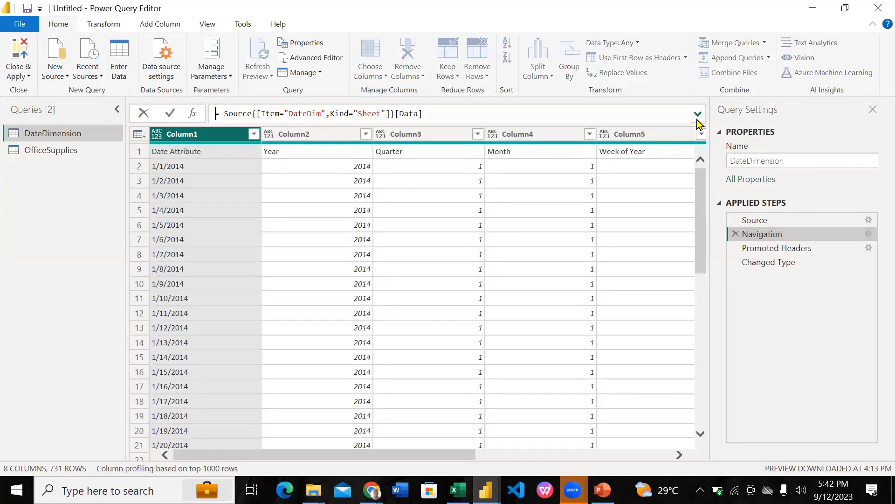
# Look through the filter values of Column1 at DateDimension's Navigation step without applying a filter
pyautogui.click(254, 139)
pyautogui.click(254, 134)
pyautogui.scroll(-20, 151, 387)
pyautogui.scroll(-18, 150, 387)
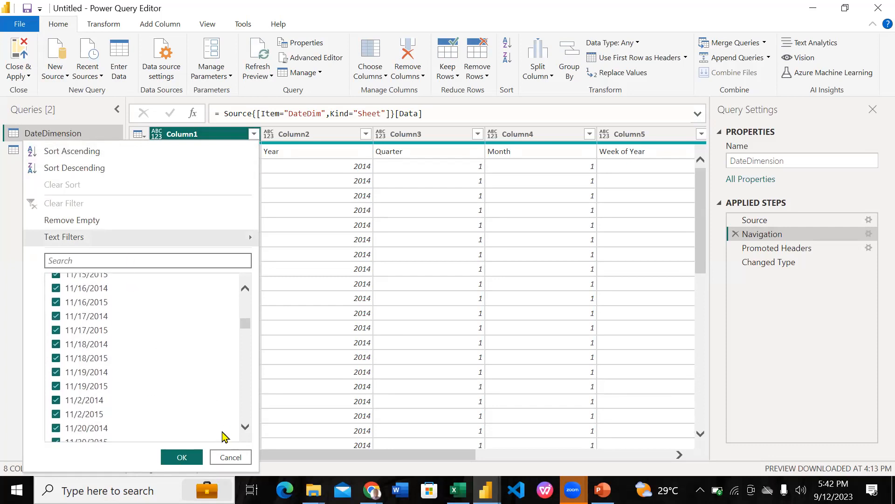
pyautogui.click(227, 457)
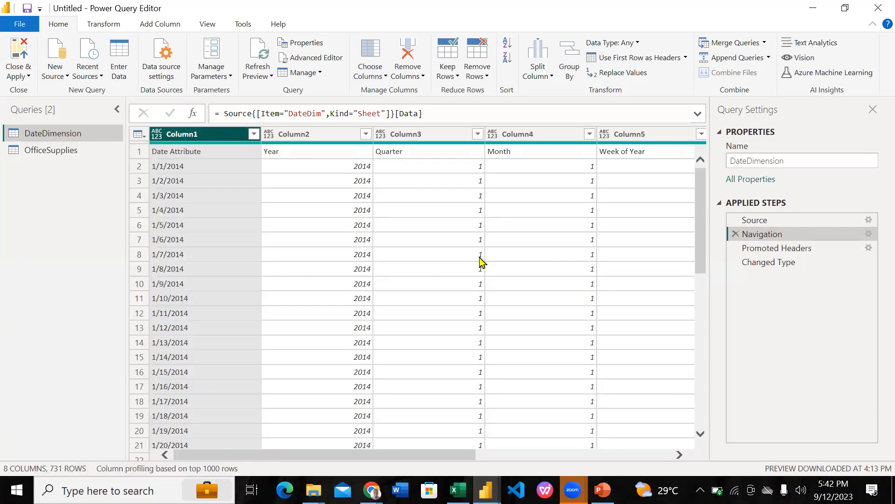
# Display the OfficeSupplies query and view the sort and filter choices for its Region column
pyautogui.click(66, 150)
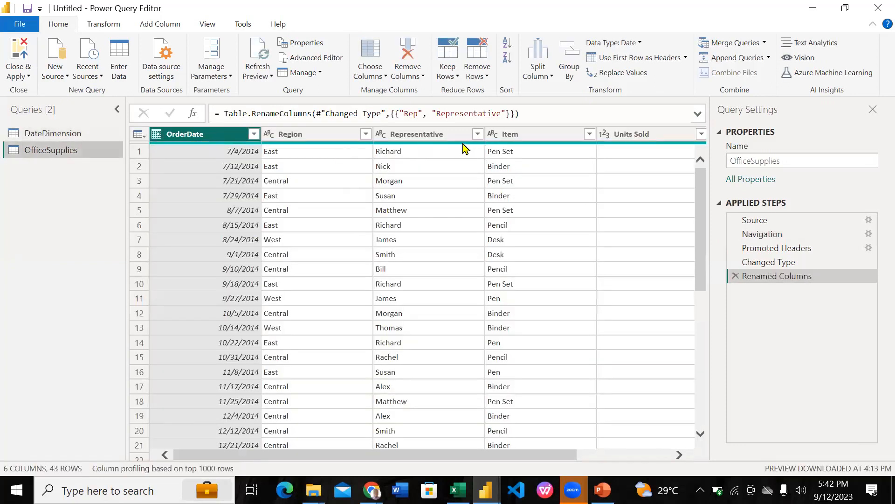
pyautogui.click(366, 135)
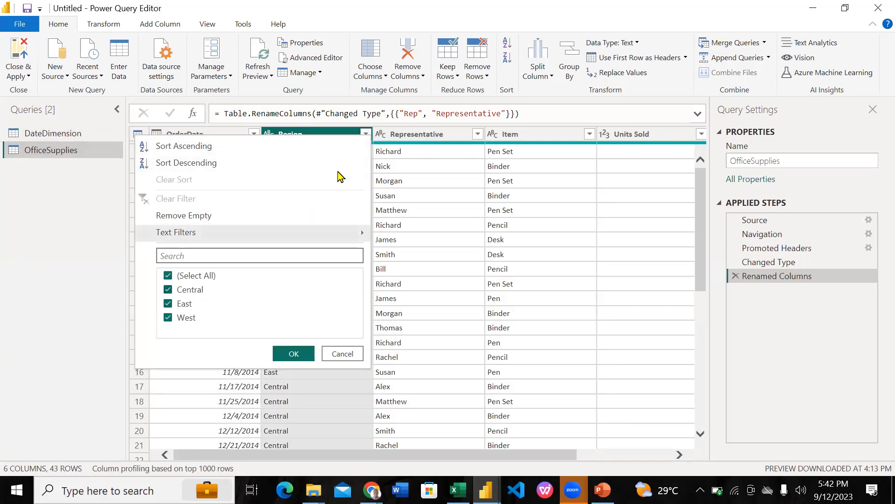
pyautogui.click(347, 354)
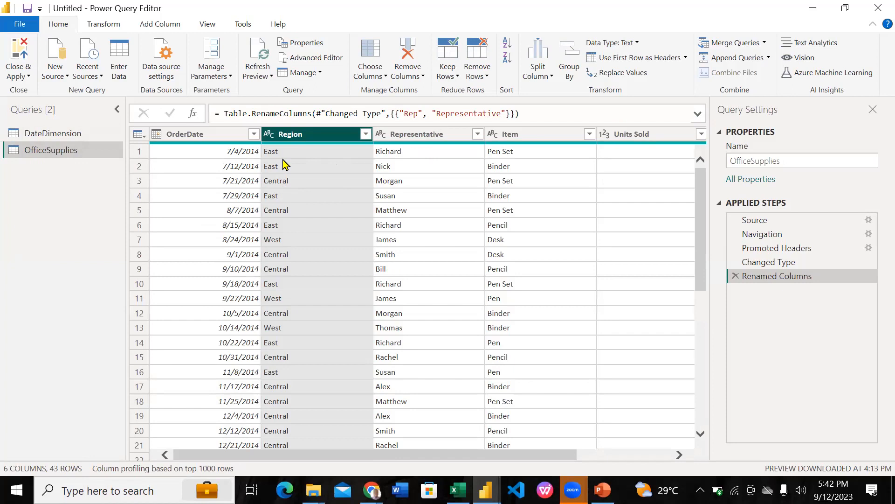
# Filter the Region column of OfficeSupplies to keep only the Central rows
pyautogui.click(366, 135)
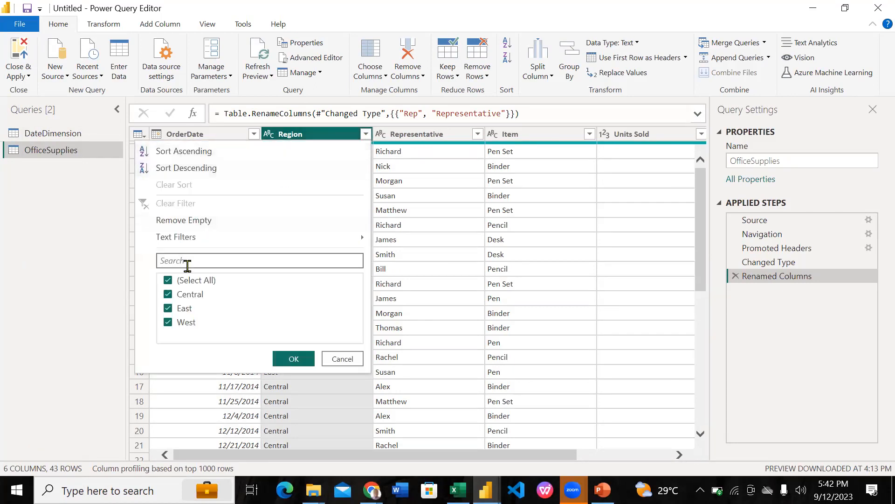
pyautogui.click(168, 294)
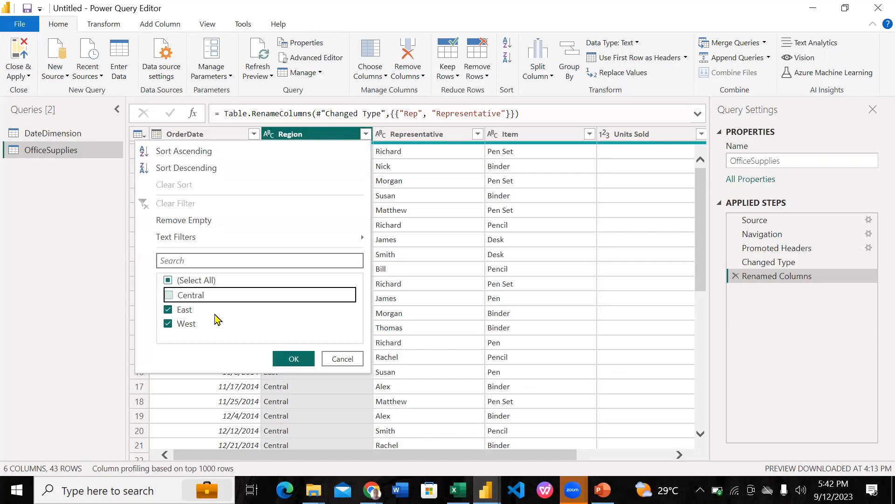
pyautogui.click(169, 310)
pyautogui.click(168, 324)
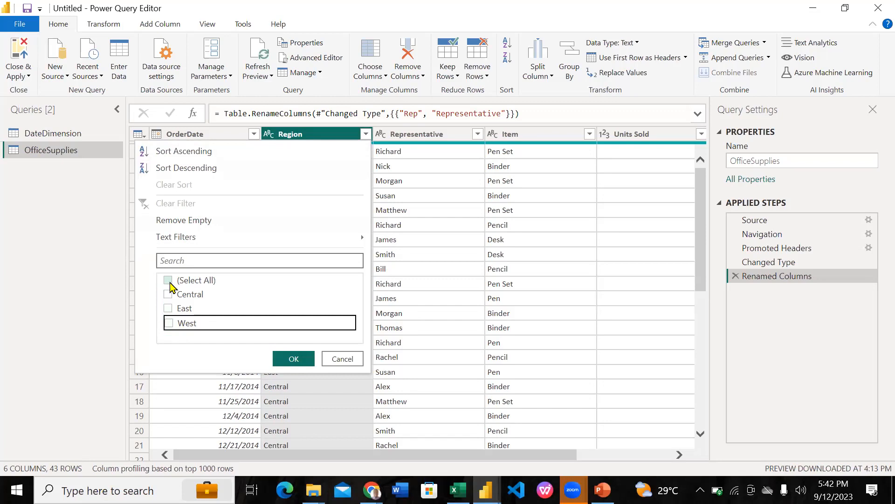
pyautogui.click(168, 294)
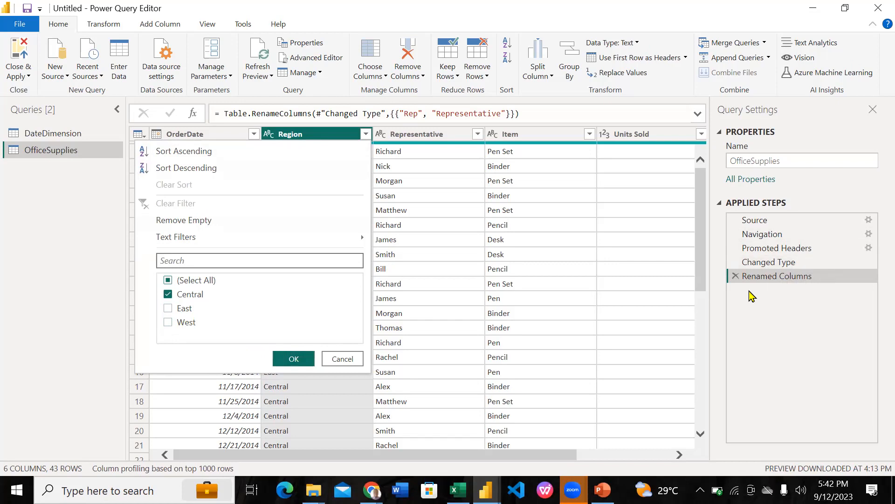
pyautogui.click(301, 359)
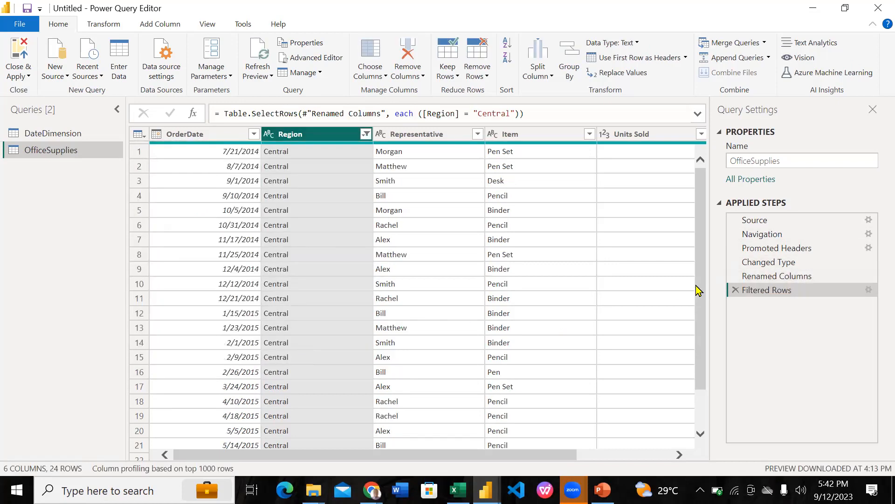
# Look over the filtered Central rows and delete the Filtered Rows step from OfficeSupplies
pyautogui.hscroll(3, 419, 307)
pyautogui.hscroll(-3, 418, 306)
pyautogui.scroll(-1, 418, 306)
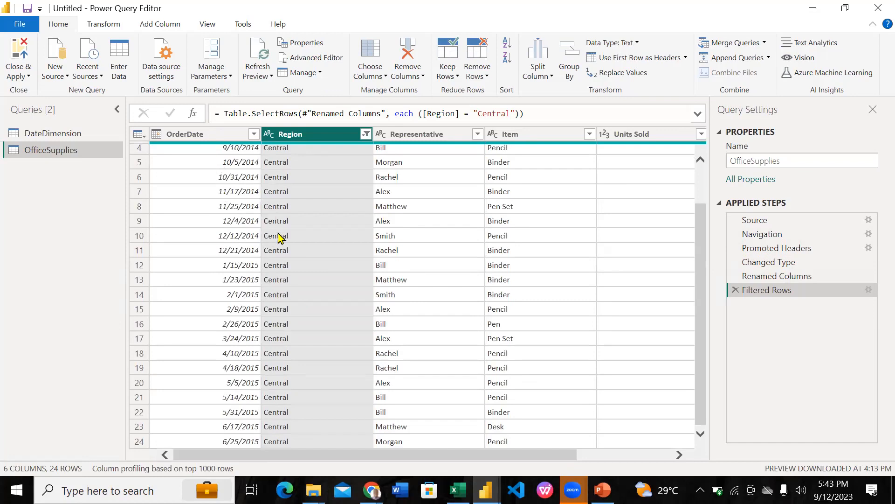
pyautogui.scroll(1, 278, 237)
pyautogui.scroll(-1, 305, 355)
pyautogui.click(735, 291)
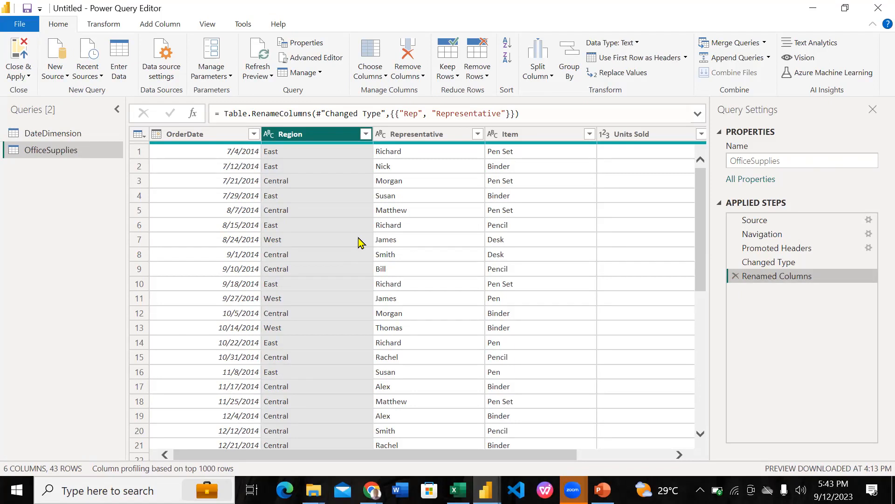
# Switch to the Untitled report window in Power BI Desktop
pyautogui.click(486, 489)
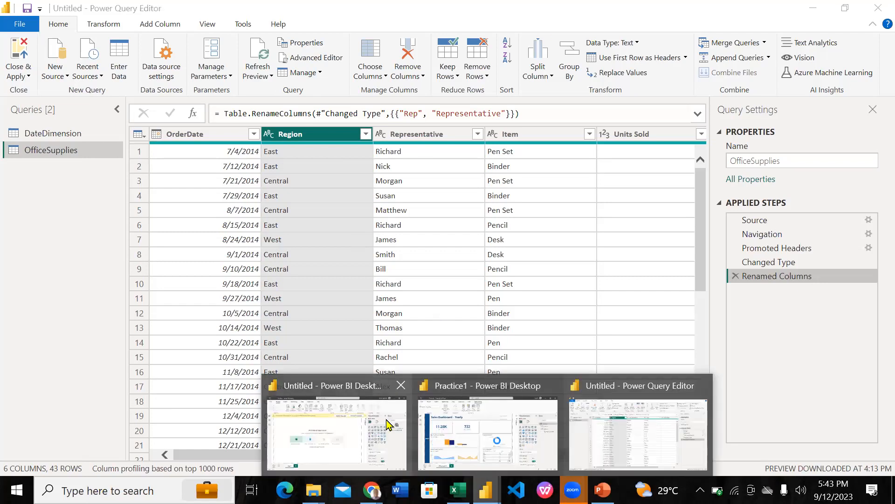
pyautogui.click(387, 425)
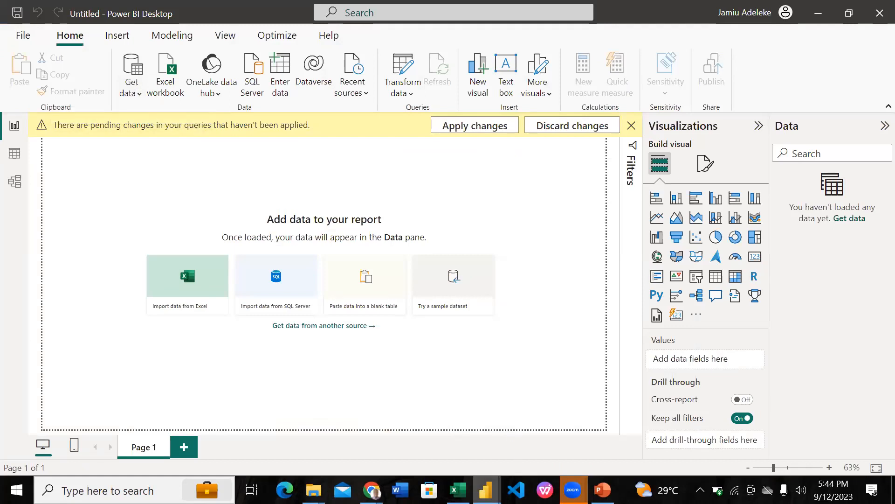
# Switch to the Power Query Editor and back to the Untitled report window to compare the two
pyautogui.moveTo(486, 490)
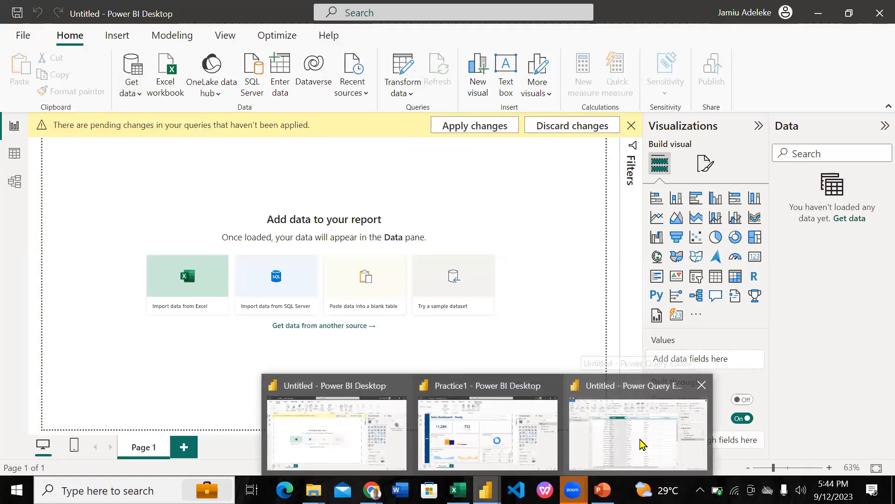
pyautogui.click(640, 443)
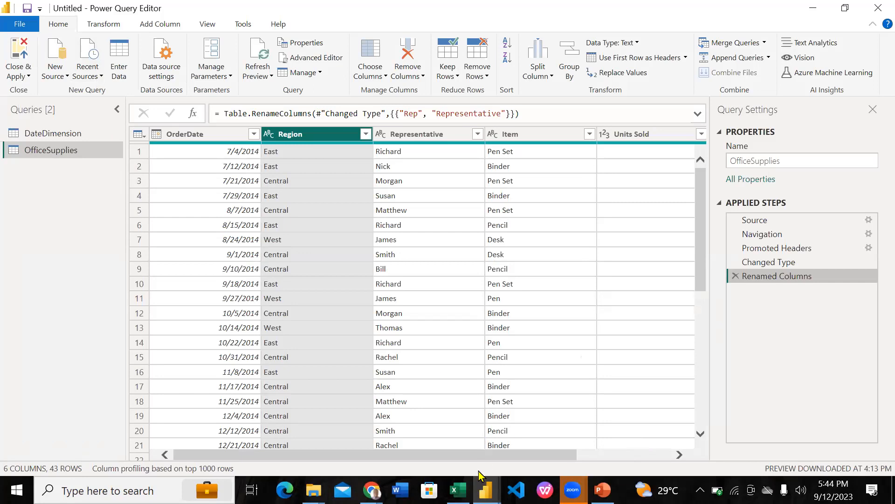
pyautogui.moveTo(486, 490)
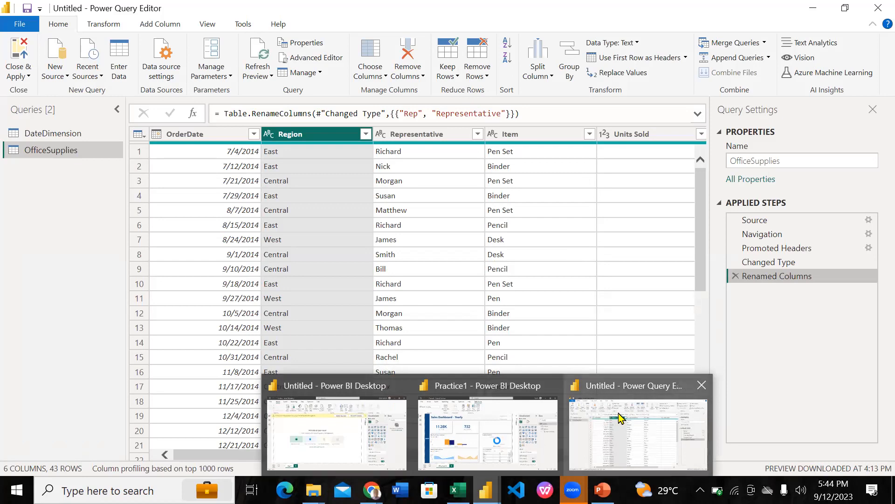
pyautogui.click(346, 410)
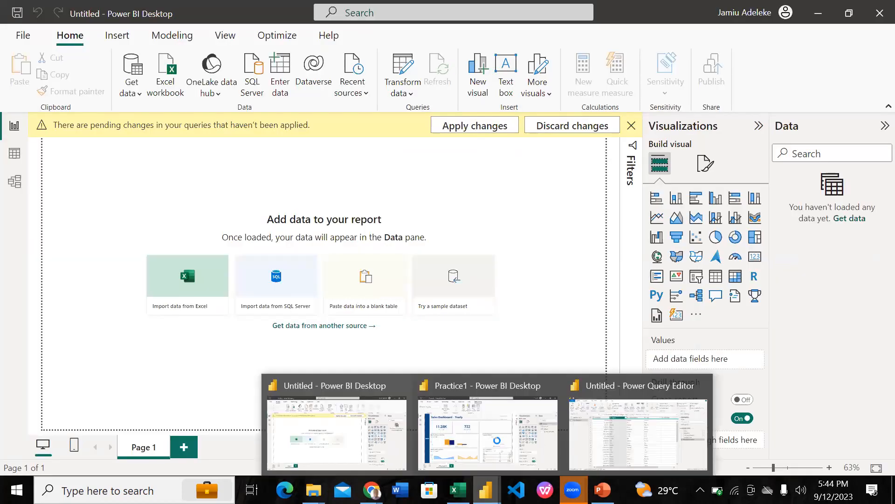
# Return to the Power Query Editor, apply the pending query changes and close the editor
pyautogui.click(612, 446)
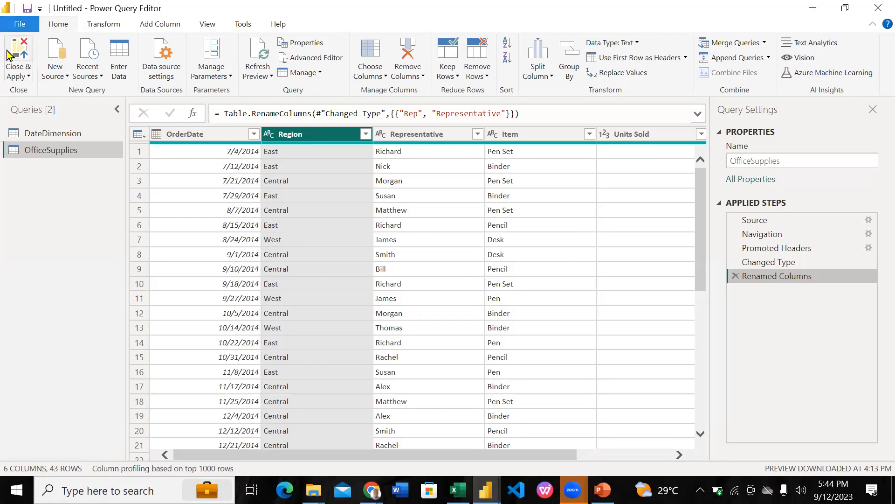
pyautogui.click(28, 77)
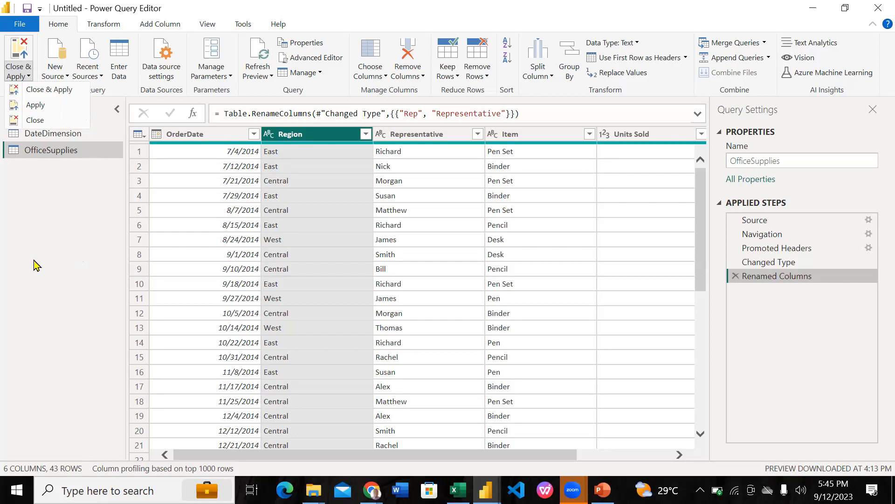
pyautogui.click(73, 90)
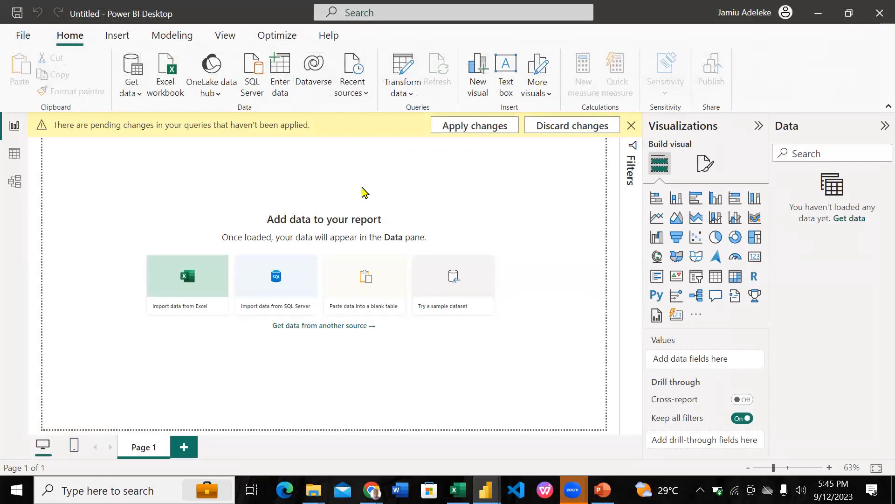
pyautogui.moveTo(485, 490)
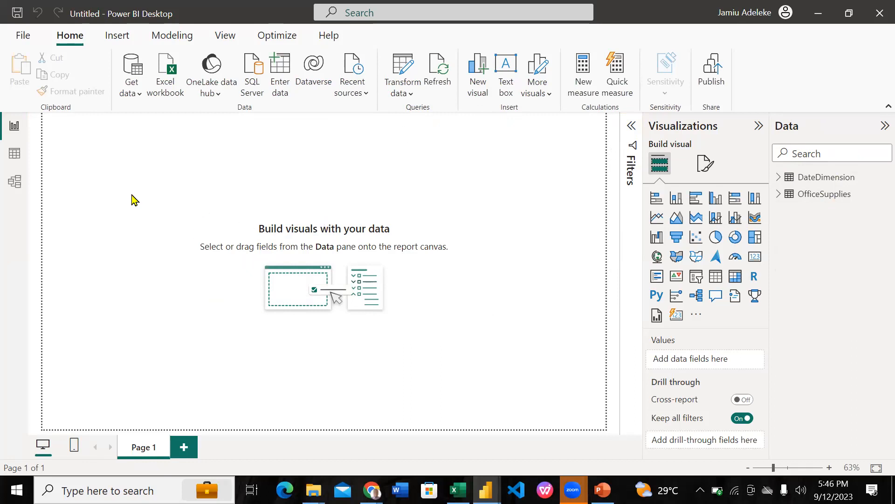
# Inspect the loaded OfficeSupplies and DateDimension tables and their row counts in Table view
pyautogui.click(15, 154)
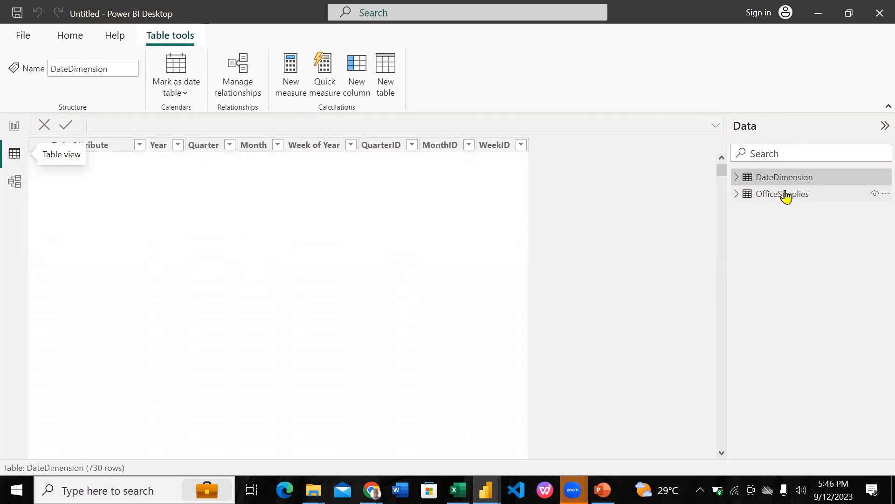
pyautogui.click(786, 194)
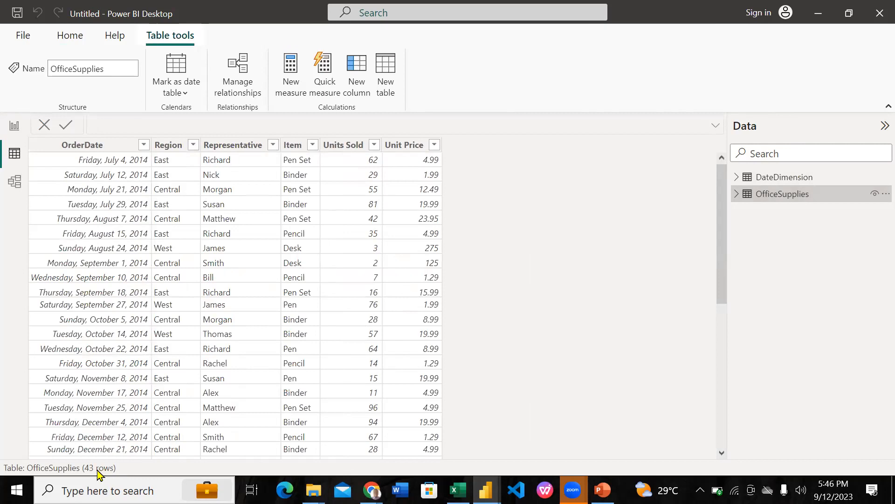
pyautogui.click(769, 182)
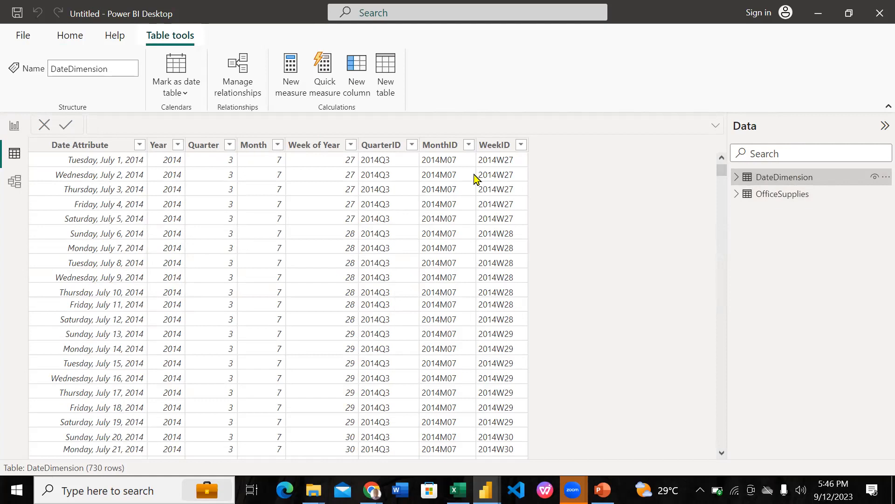
# Show the DateDimension and OfficeSupplies tables in Model view and collapse the Properties pane
pyautogui.click(15, 183)
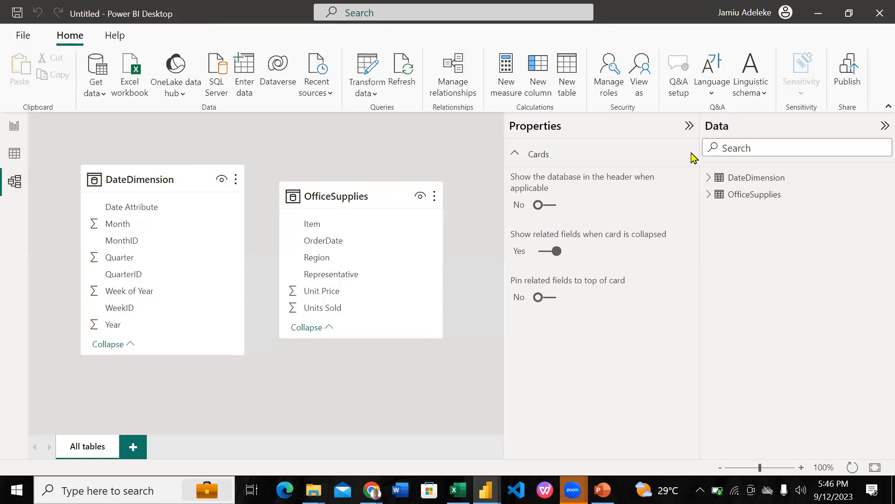
pyautogui.click(688, 126)
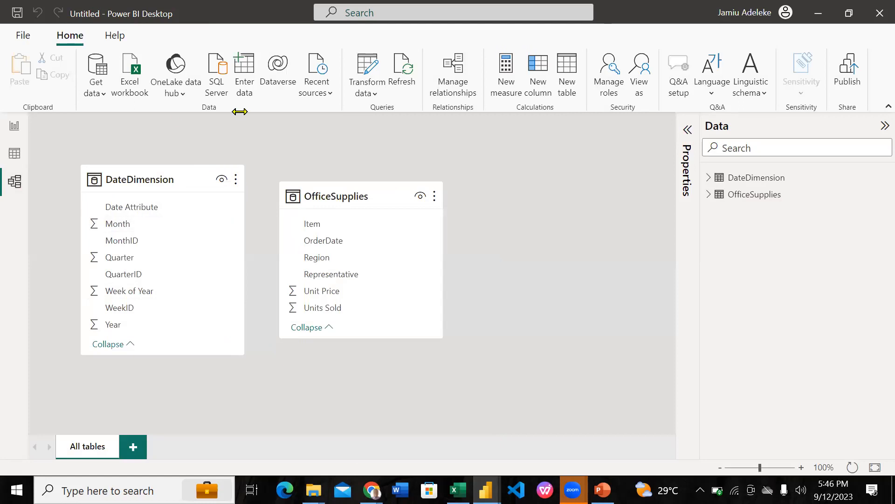
pyautogui.moveTo(136, 175)
# Go through the Report, Table and Model views once more and end in Report view
pyautogui.click(16, 129)
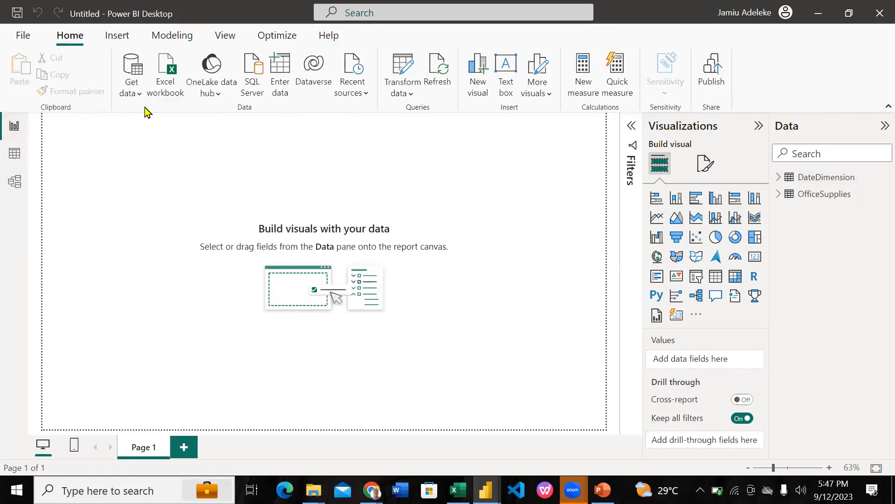
pyautogui.click(17, 155)
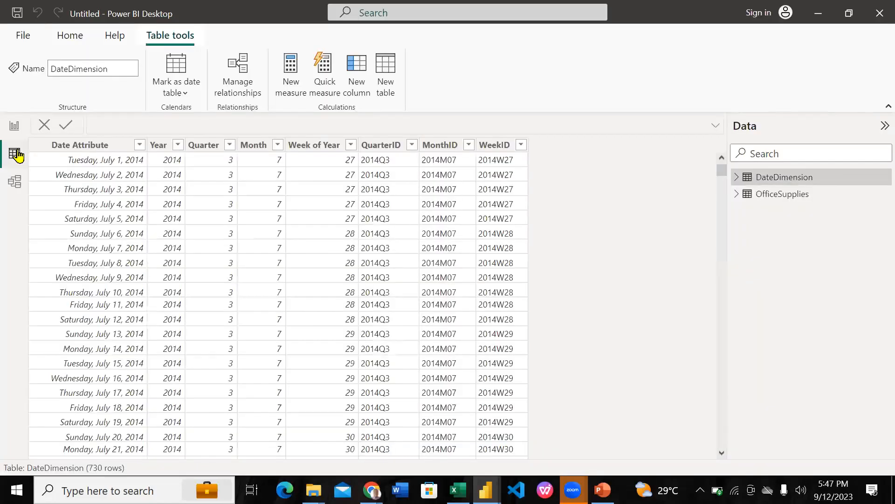
pyautogui.click(22, 185)
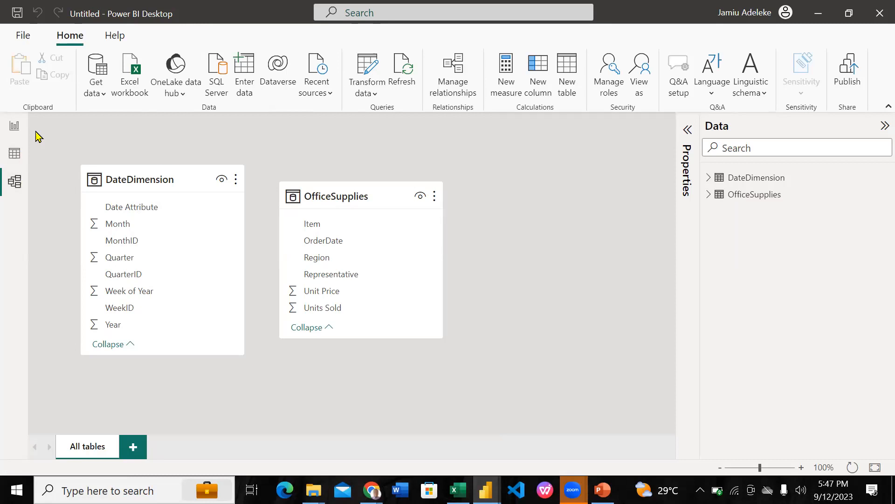
pyautogui.click(4, 131)
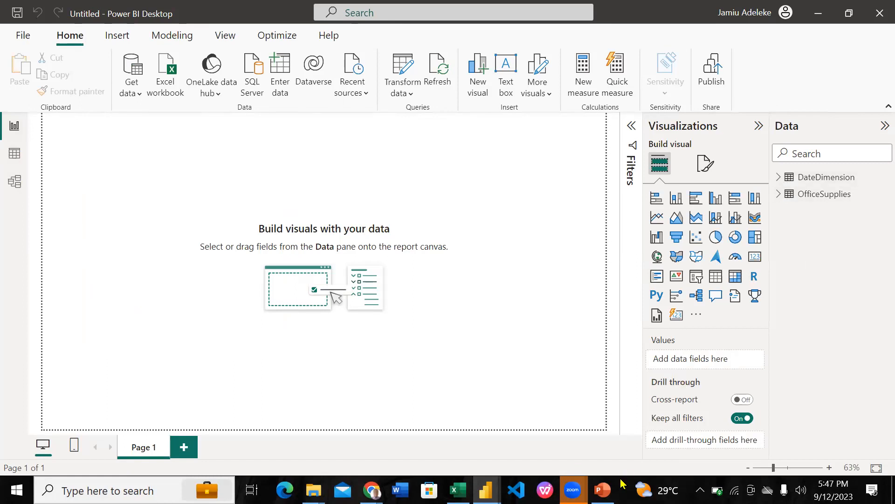
# Advance the PowerPoint course slides to the steps for basic visualization and return to the Untitled Power BI report
pyautogui.click(602, 490)
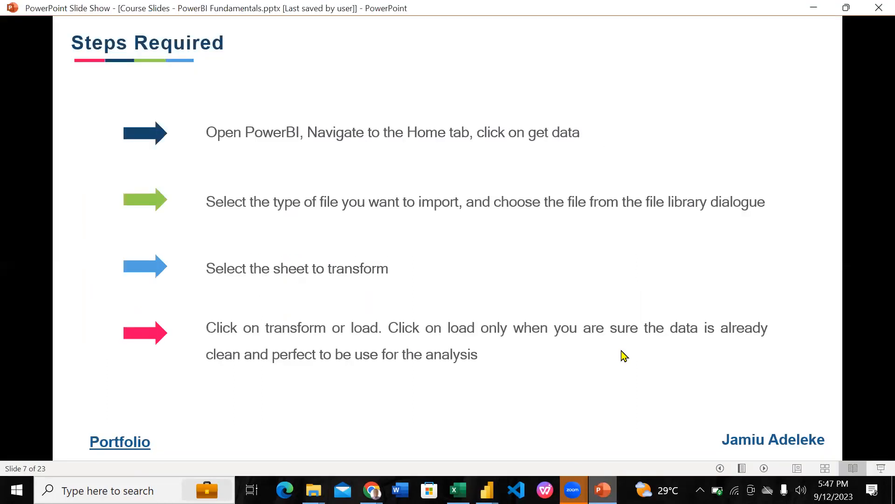
pyautogui.click(625, 355)
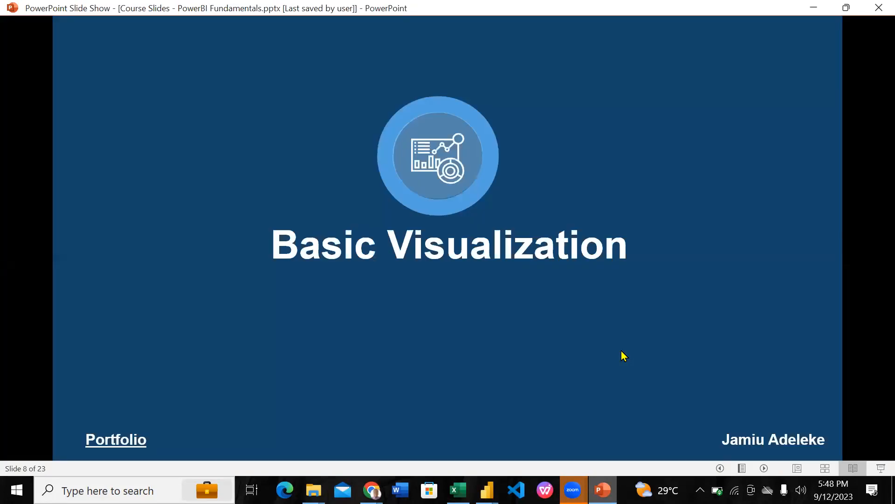
pyautogui.click(625, 356)
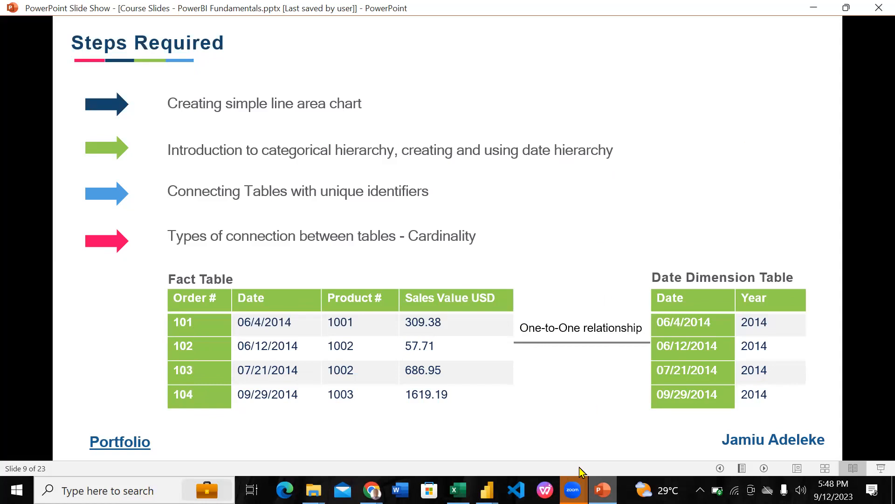
pyautogui.click(487, 489)
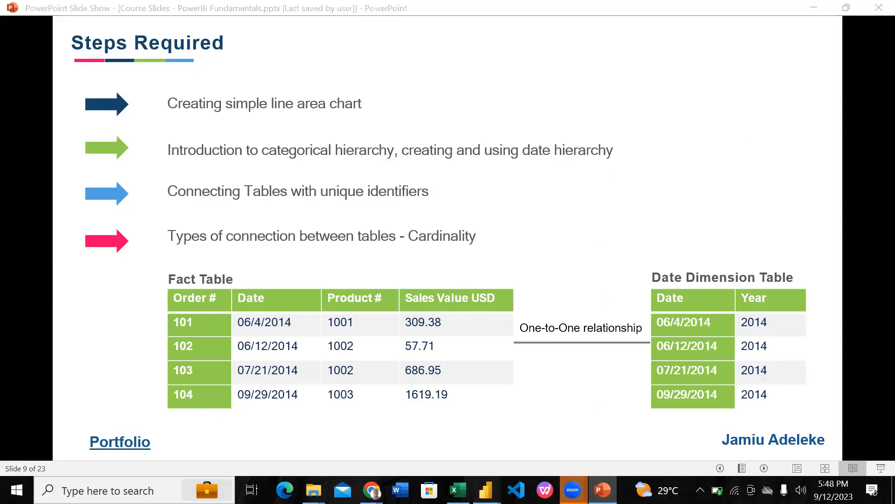
pyautogui.click(465, 434)
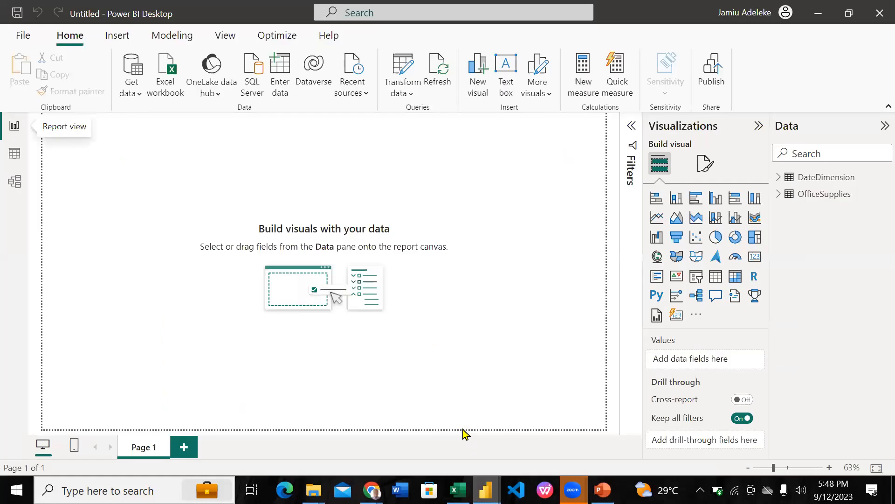
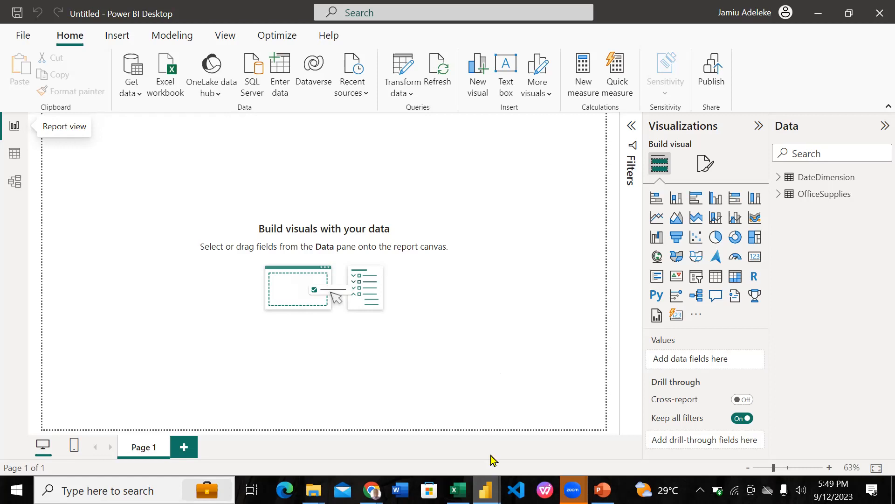
# Open the Power Query Editor, examine DateDimension's code in the Advanced Editor, and close both without changes
pyautogui.moveTo(486, 490)
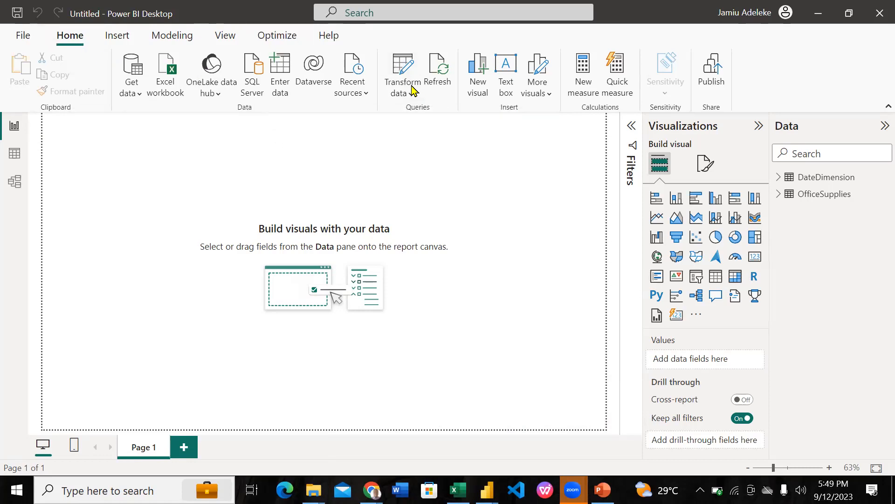
pyautogui.click(400, 69)
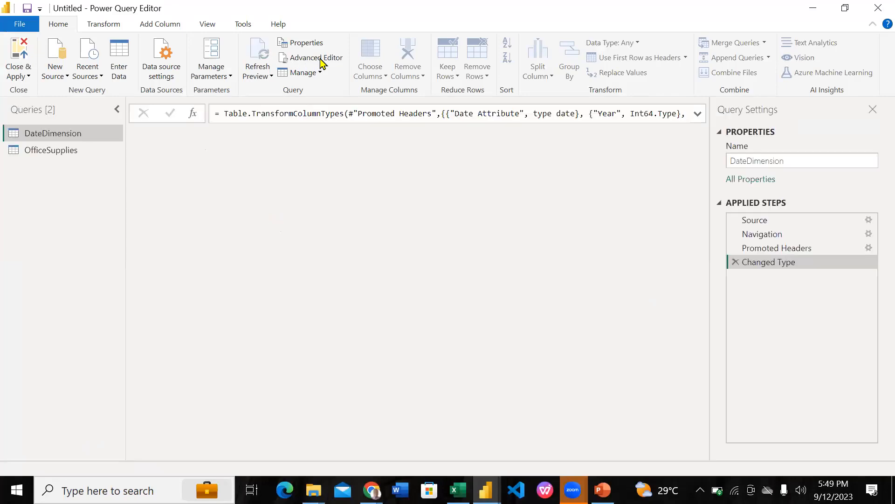
pyautogui.click(315, 57)
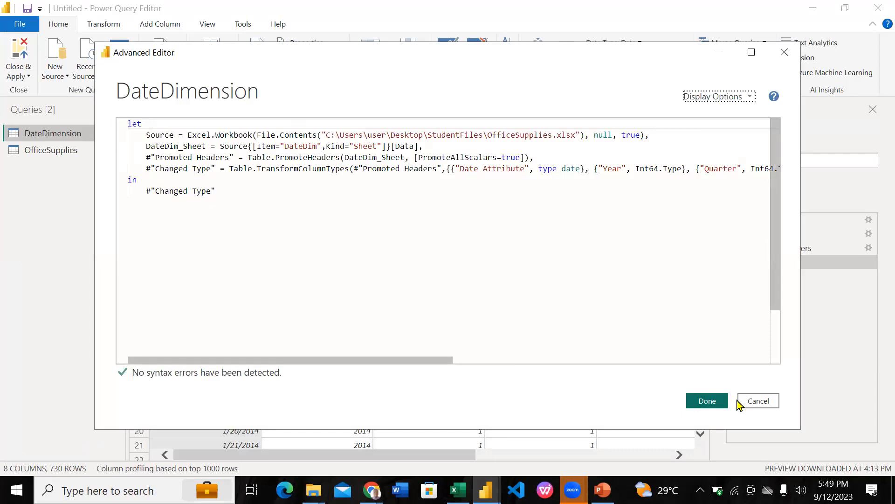
pyautogui.click(758, 401)
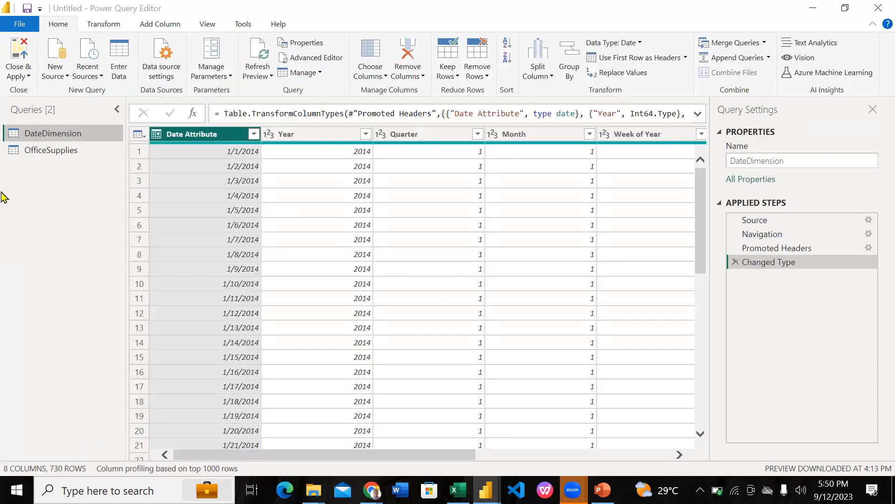
pyautogui.click(875, 7)
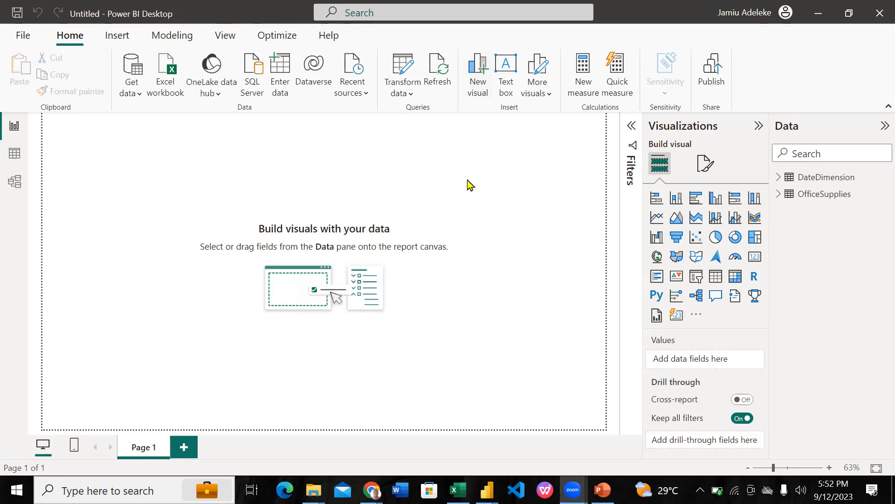
# Reopen the Power Query Editor with Transform data and look over the DateDimension query's columns
pyautogui.moveTo(574, 488)
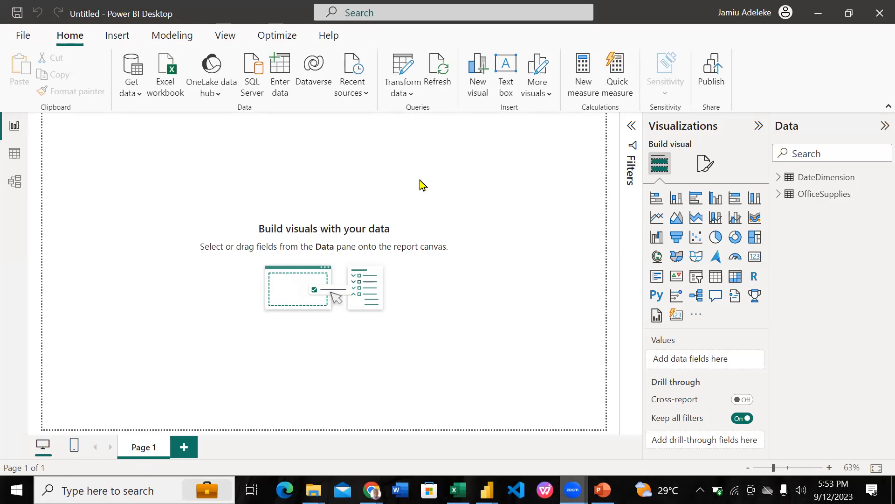
pyautogui.click(400, 90)
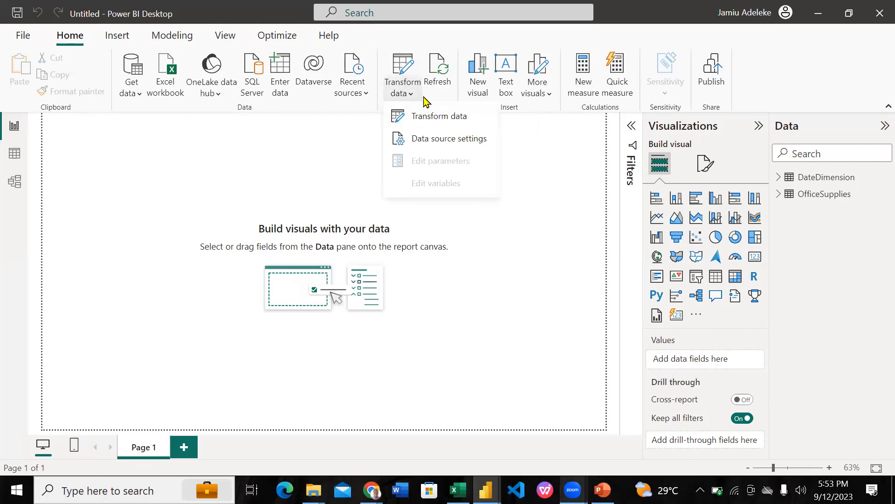
pyautogui.click(426, 116)
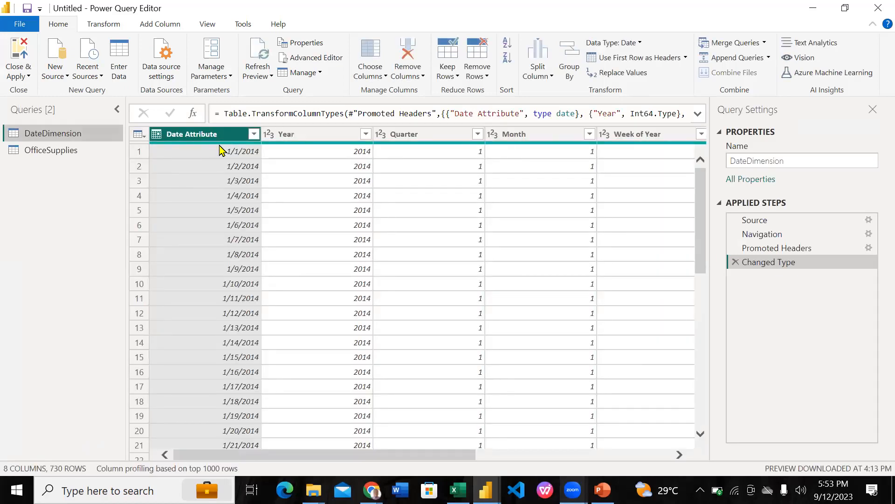
pyautogui.moveTo(220, 150)
pyautogui.moveTo(346, 146)
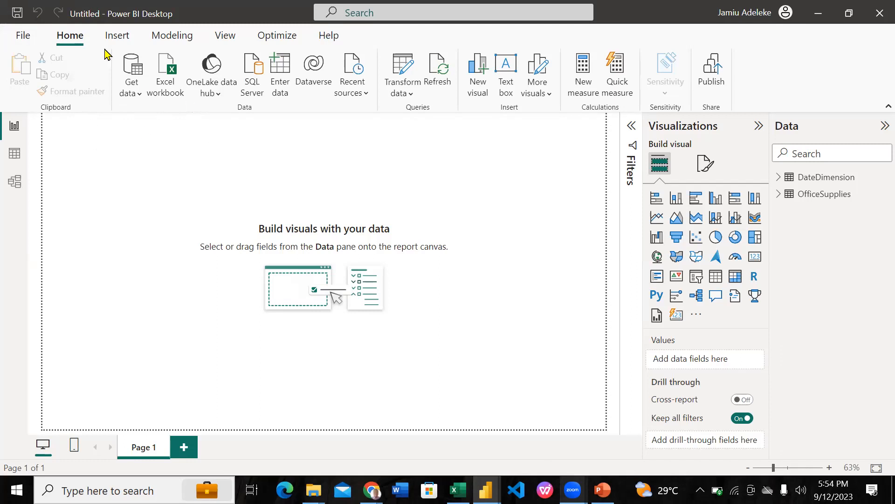
# Start saving the report as a Power BI file in the StudentFiles folder and cancel the save
pyautogui.click(18, 13)
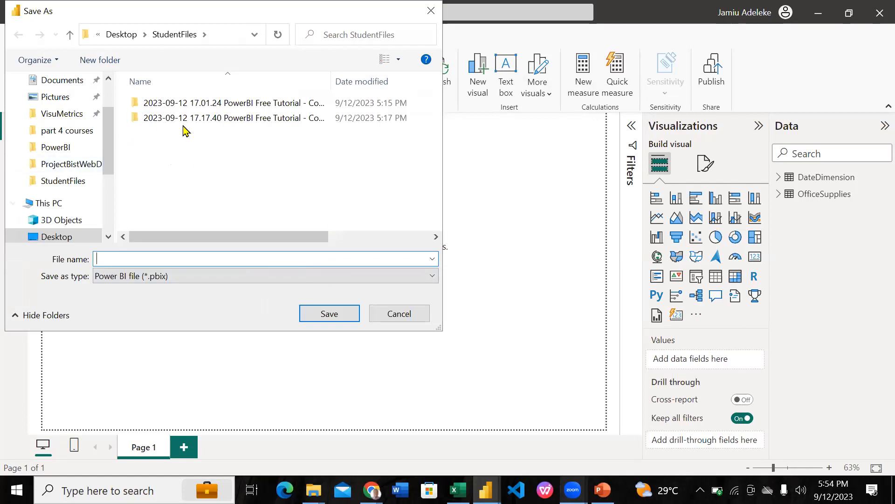
pyautogui.click(401, 313)
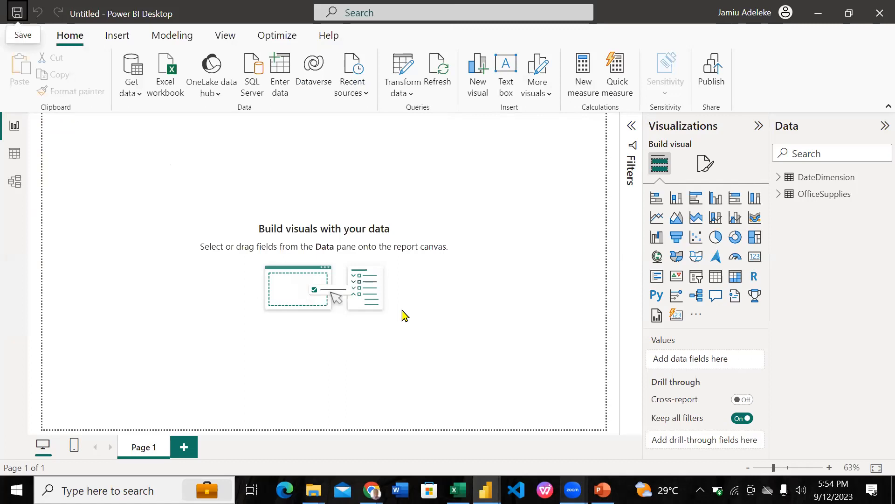